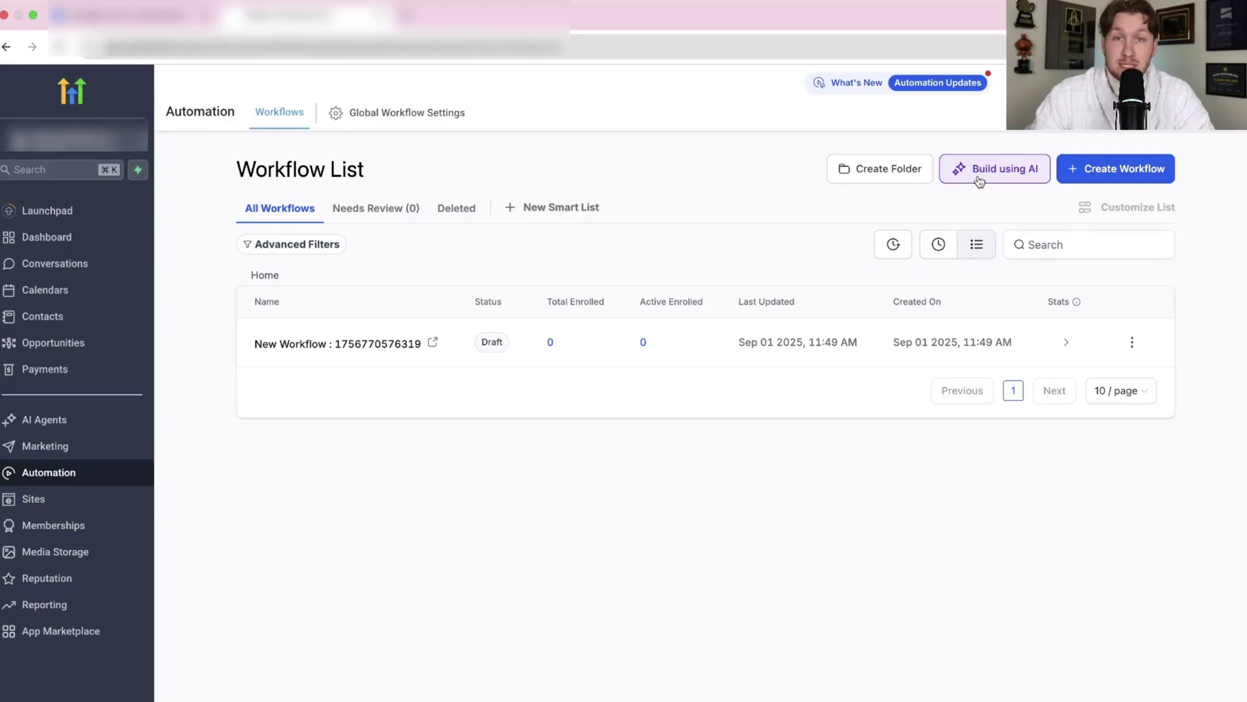
# Step: Start an AI-built workflow with the prompt 'Cold Voicemail campaign with sms and email follow up'
pyautogui.click(1077, 172)
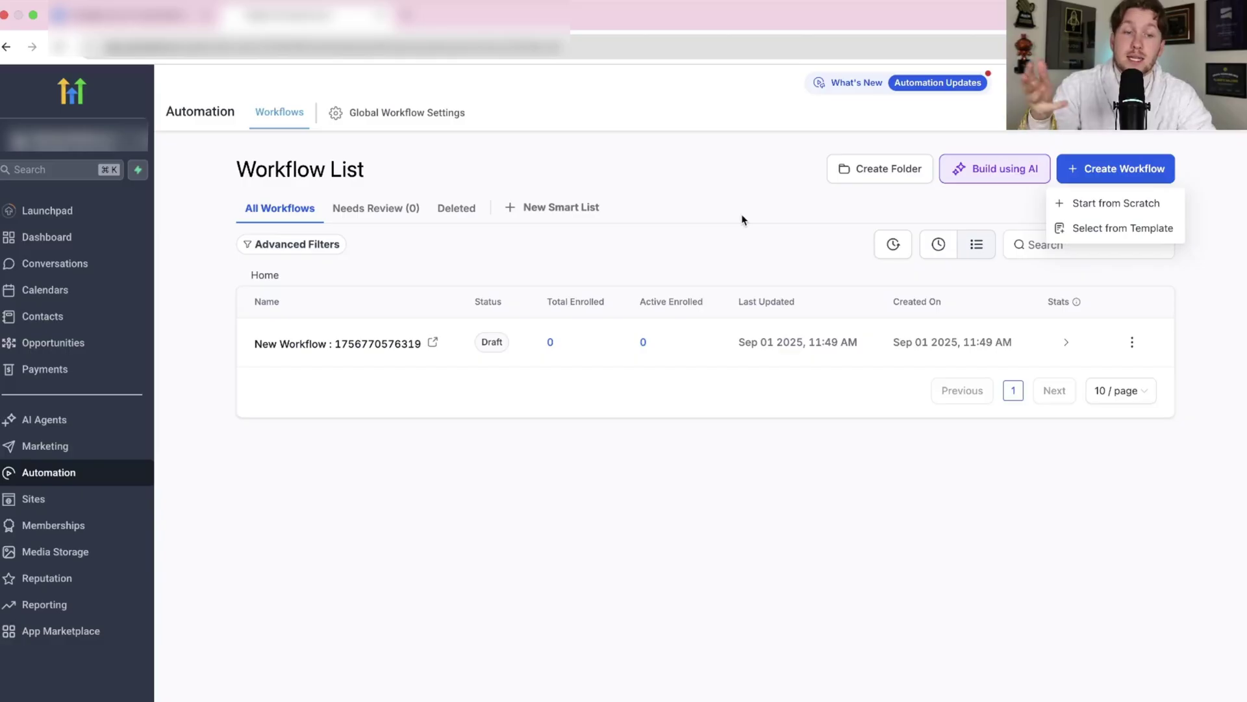
pyautogui.click(998, 168)
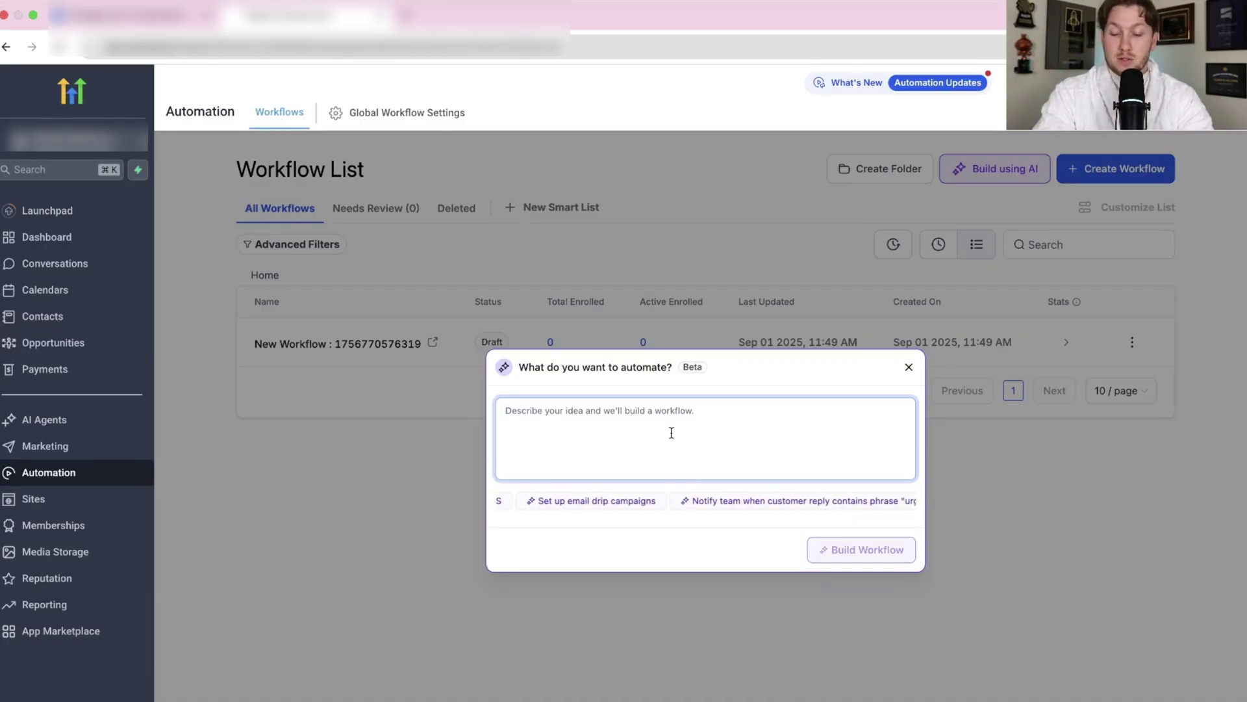
pyautogui.write('Cold Voicm')
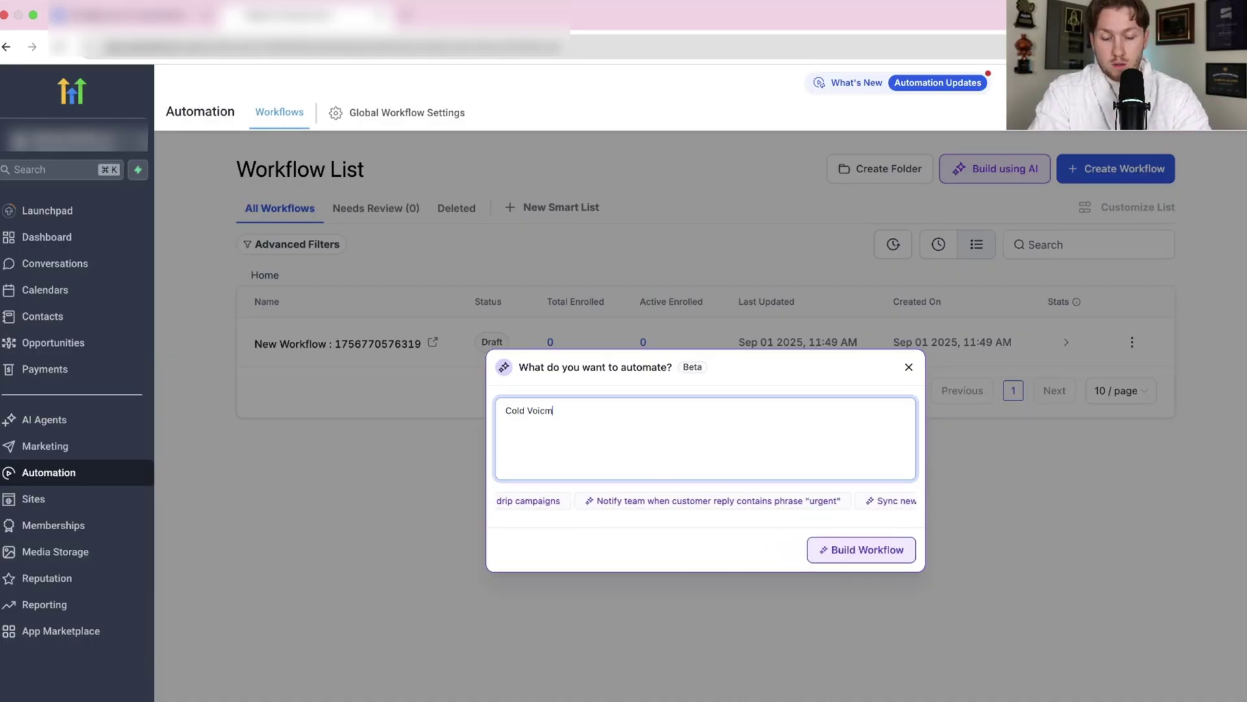
pyautogui.write('ail campagin')
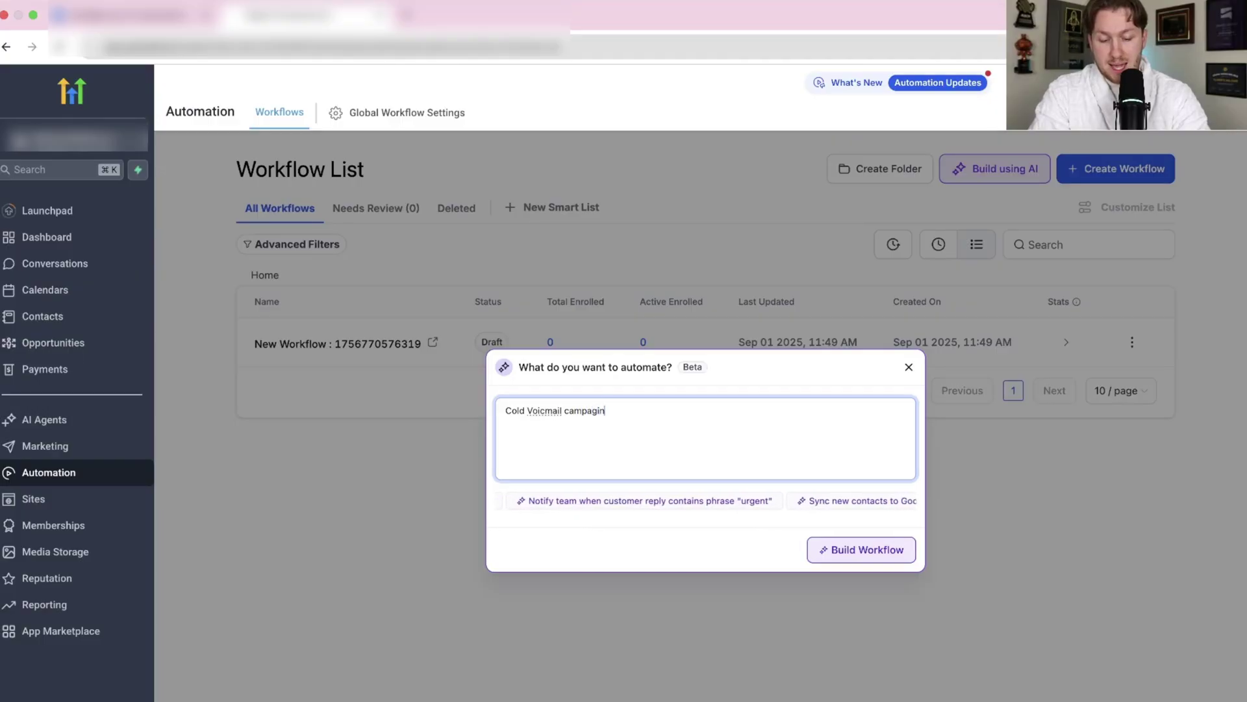
pyautogui.write(' with sms and email foo')
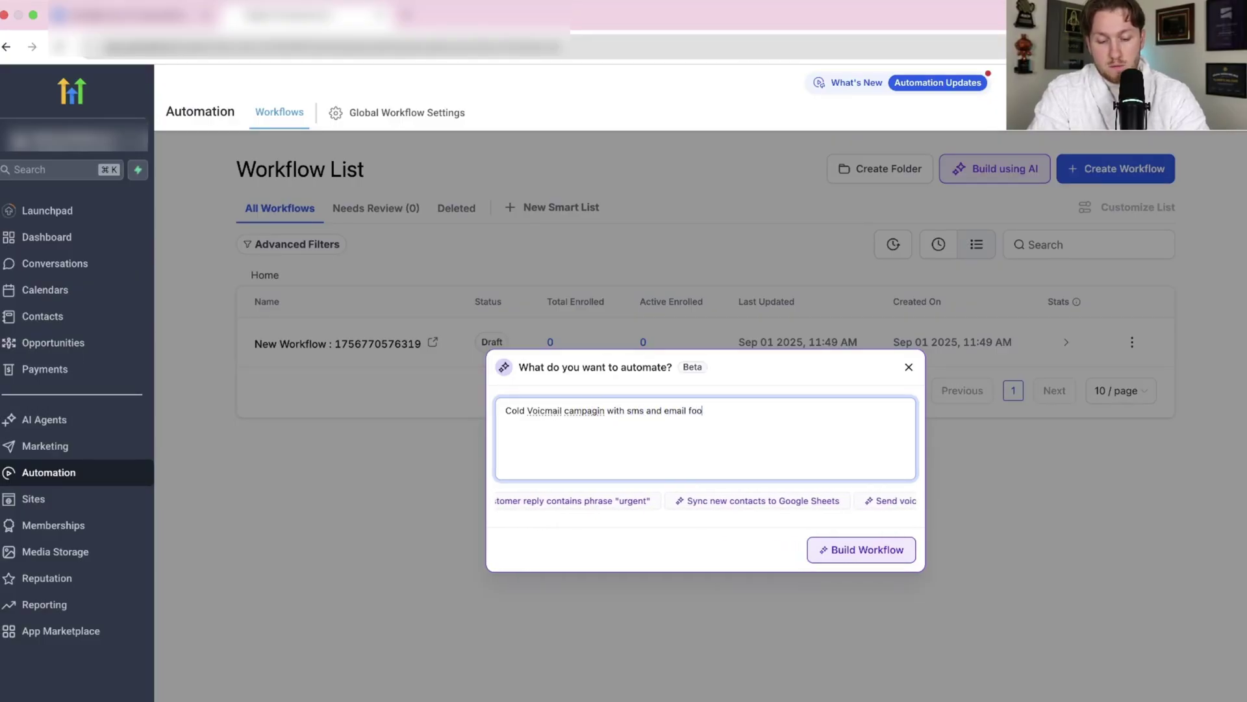
pyautogui.press('BackSpace')
pyautogui.write('llow up')
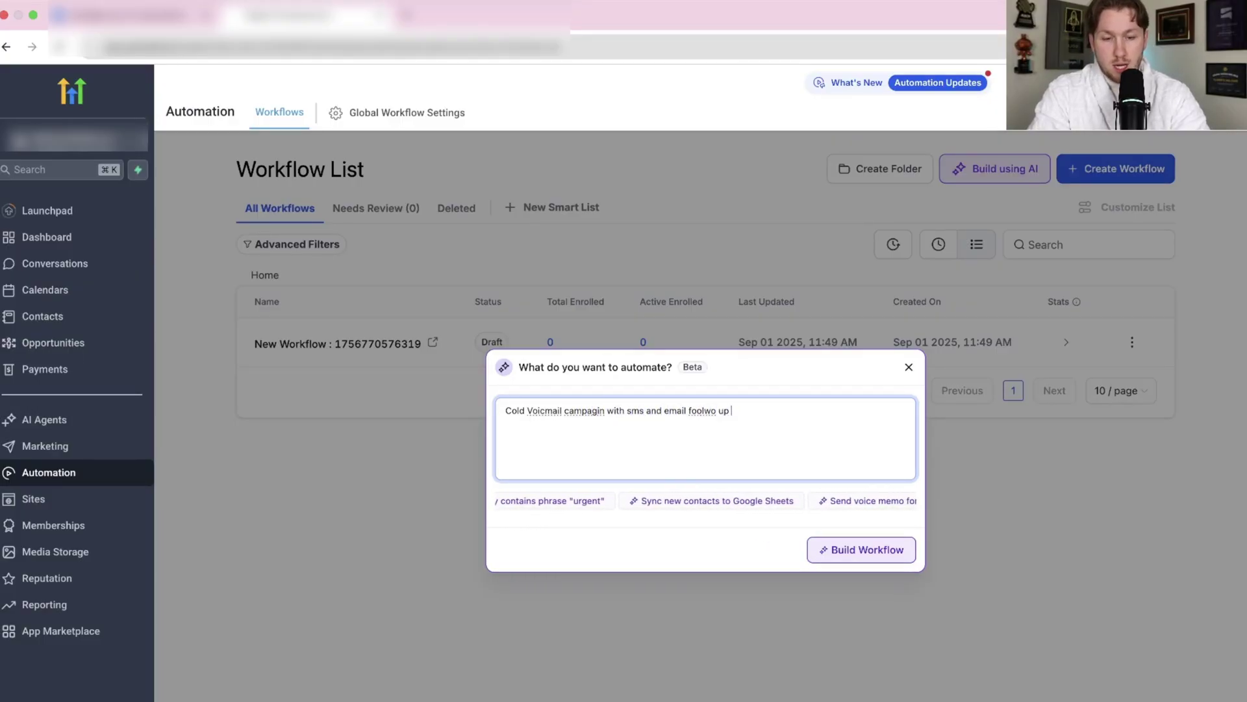
# Step: Generate the voicemail workflow from the prompt with Build Workflow
pyautogui.click(866, 549)
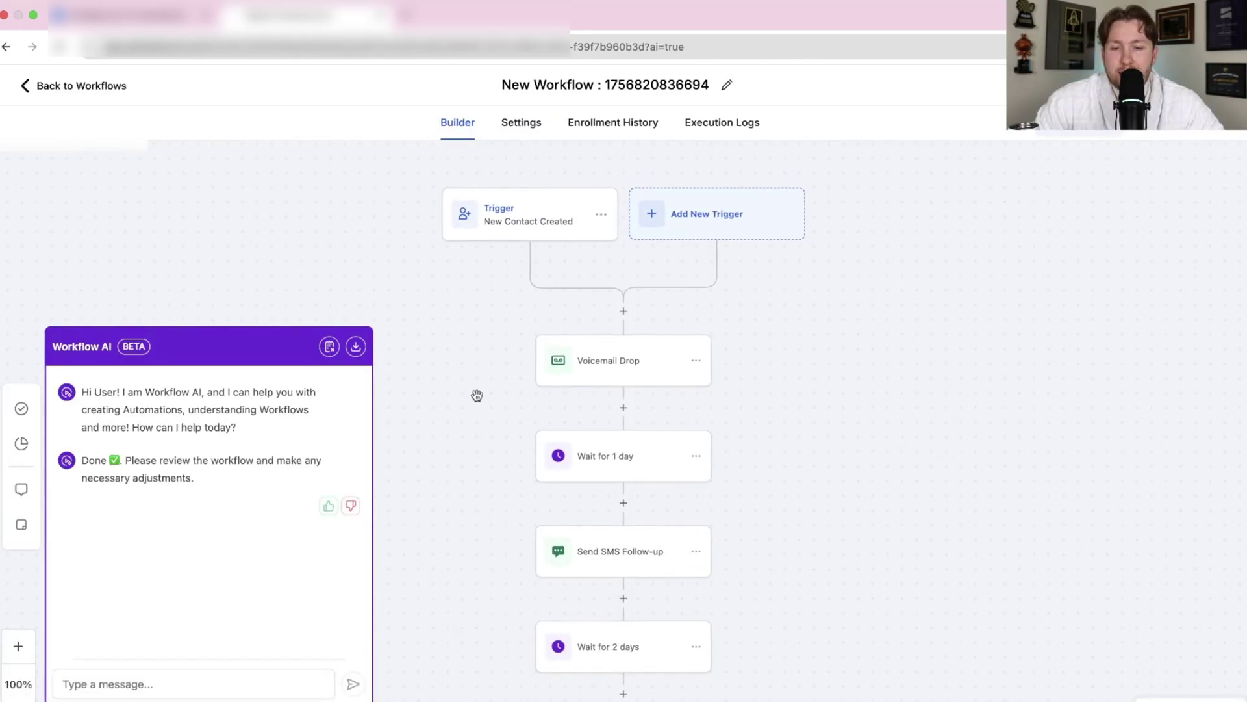
pyautogui.scroll(-2, 504, 427)
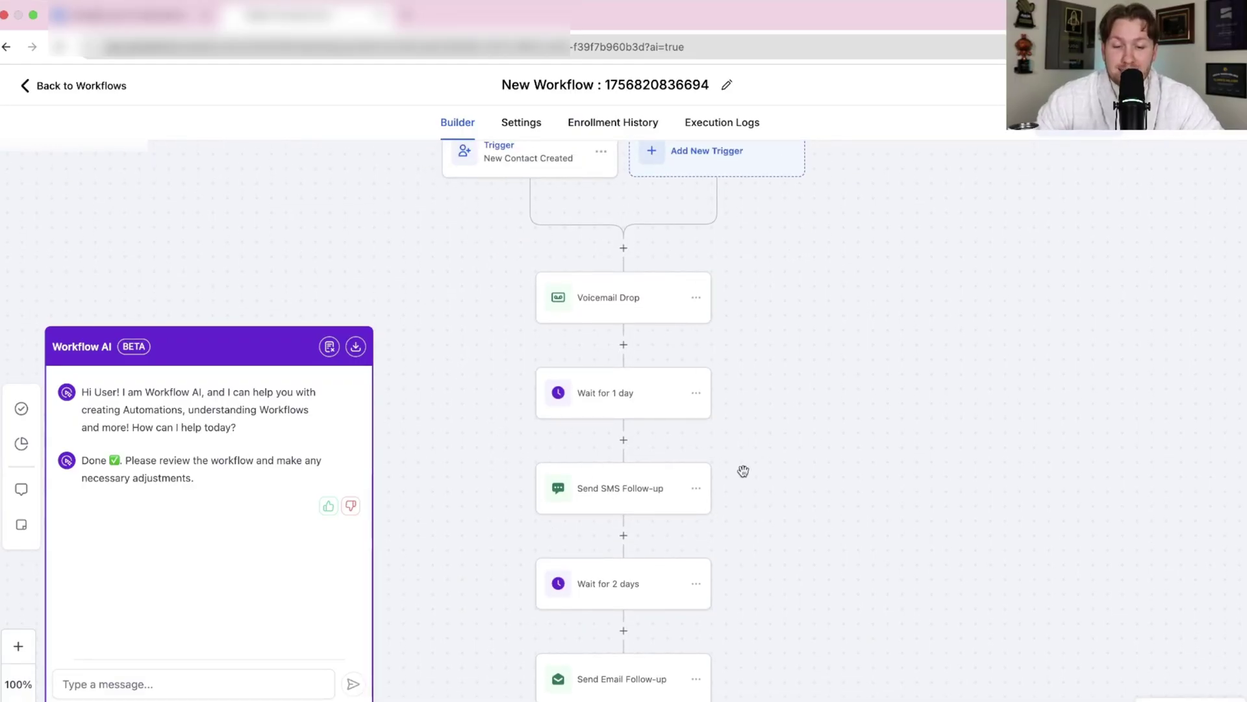
pyautogui.scroll(-5, 877, 532)
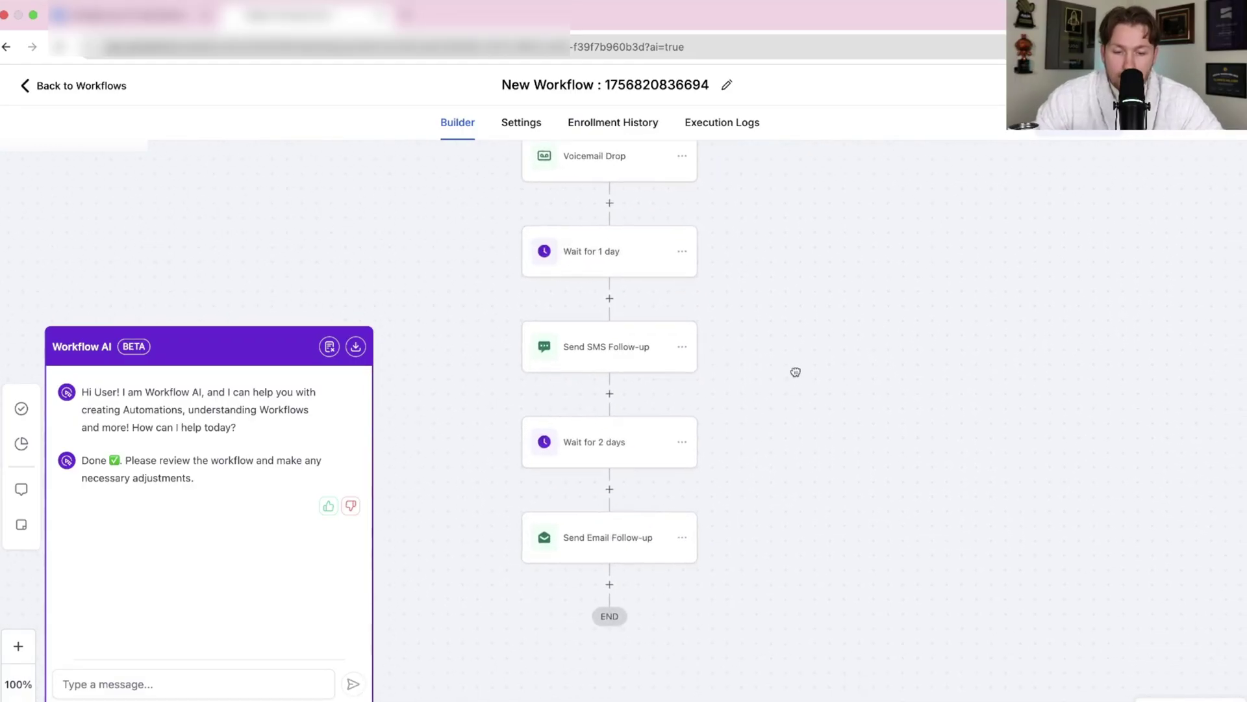
pyautogui.scroll(5, 797, 370)
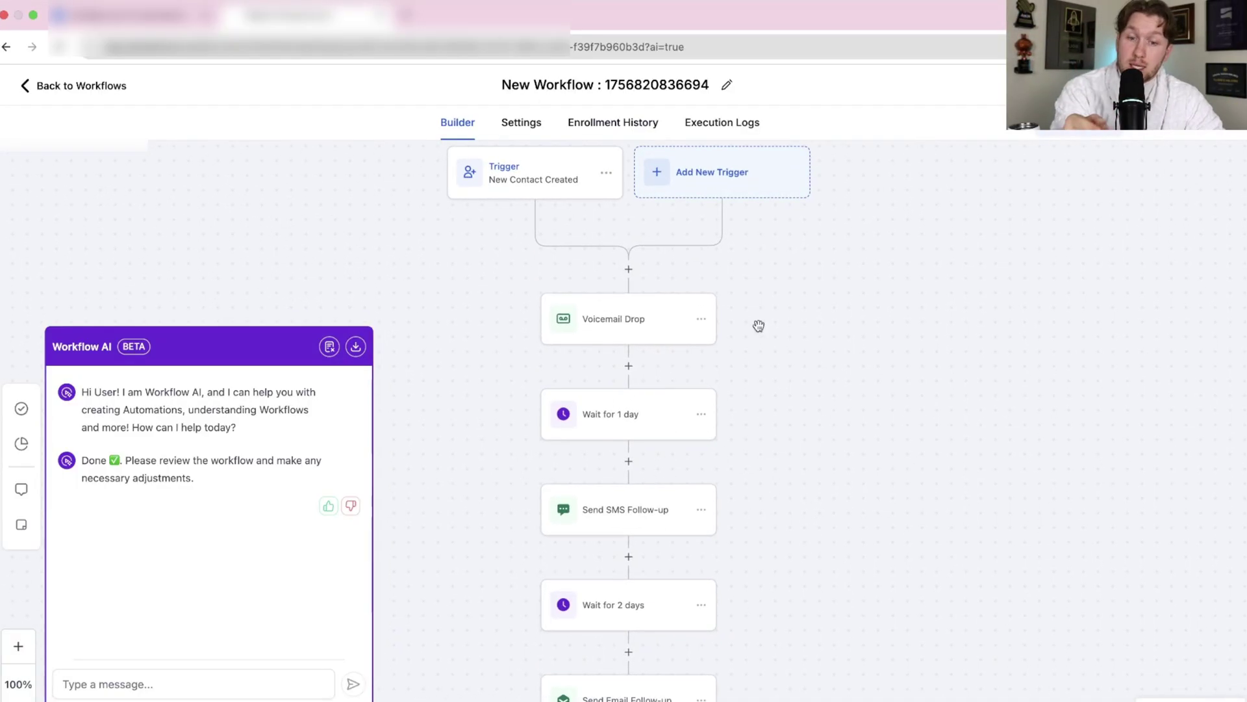
pyautogui.click(714, 328)
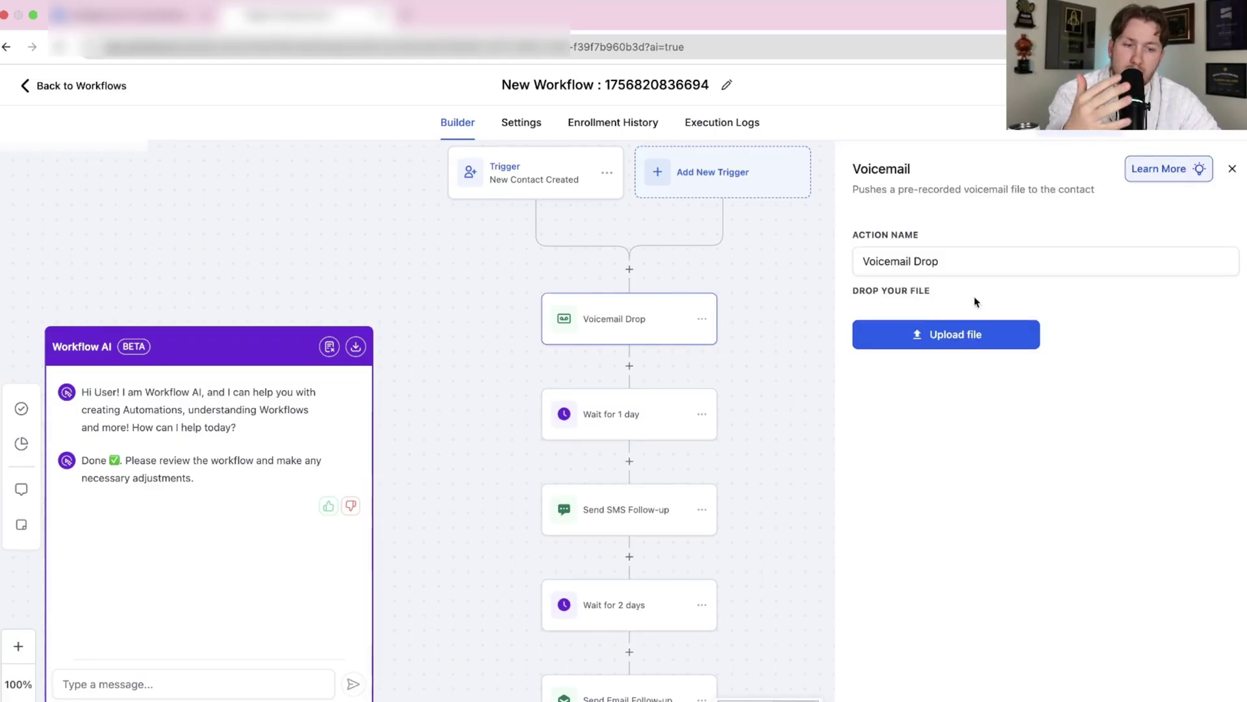
pyautogui.press('Escape')
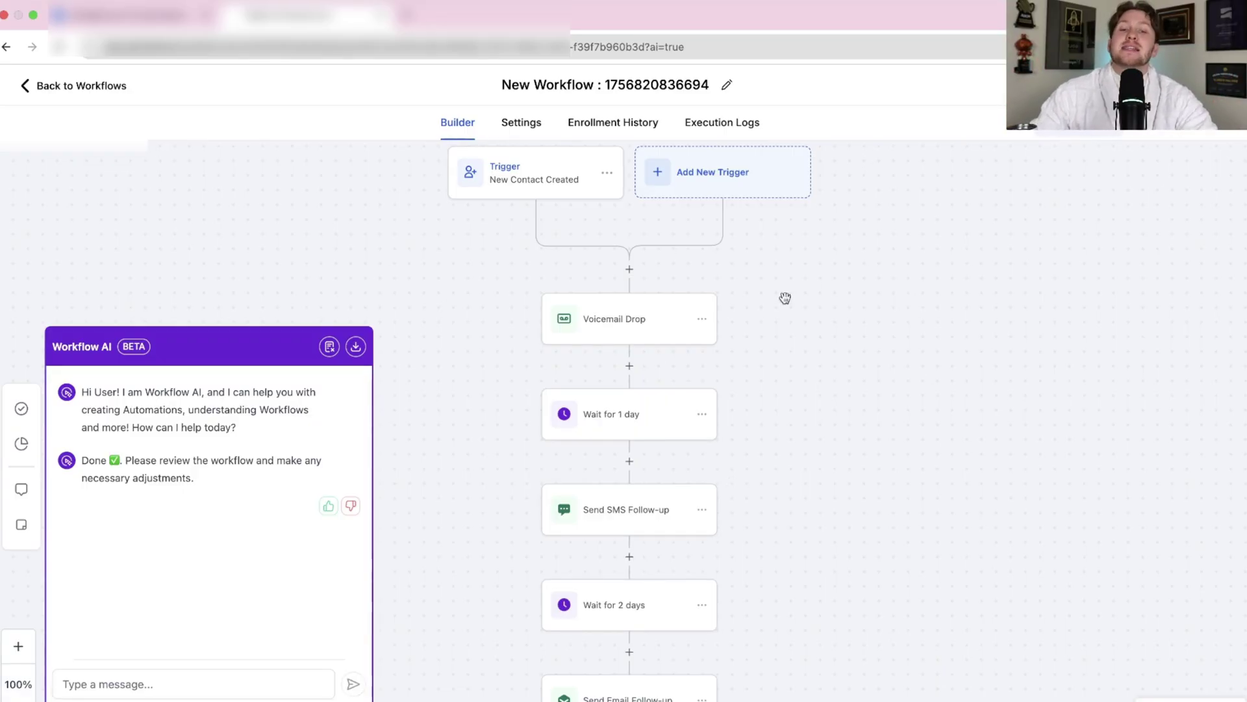
pyautogui.scroll(2, 827, 428)
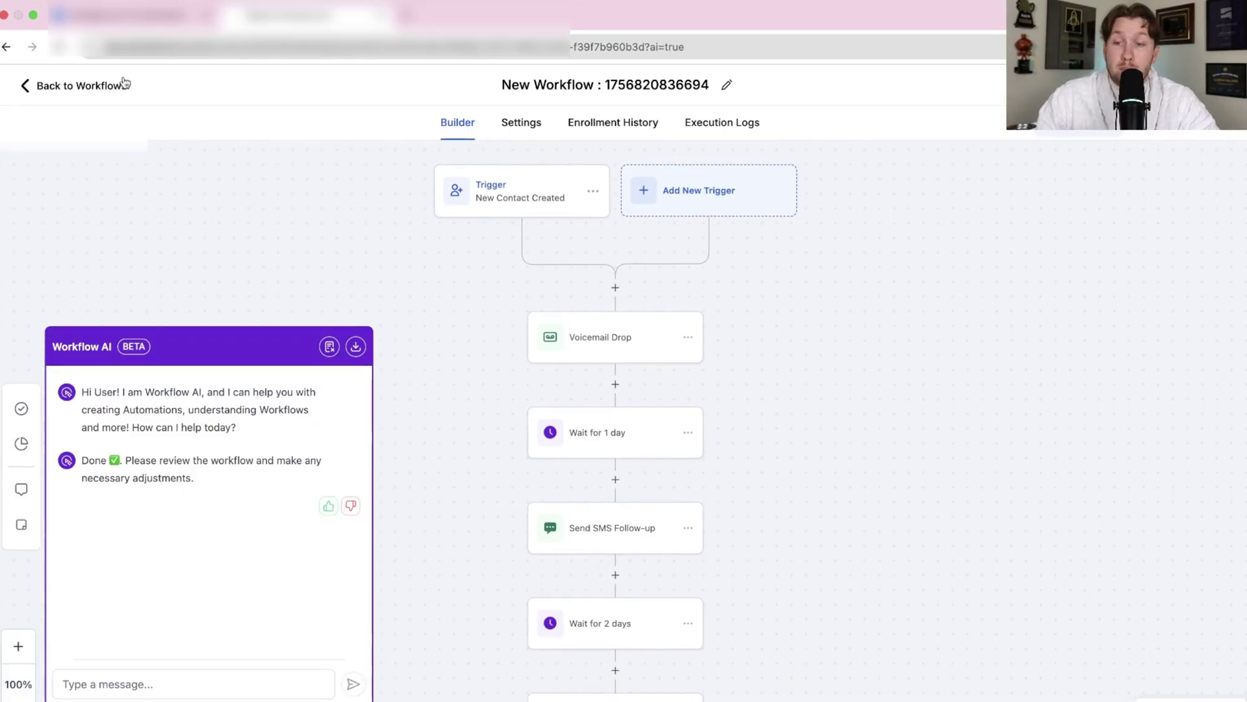
# Step: Discard the voicemail workflow and AI-build 'Send review request on whatsapp email sms wait 1 hour then repeat'
pyautogui.click(102, 90)
pyautogui.click(744, 483)
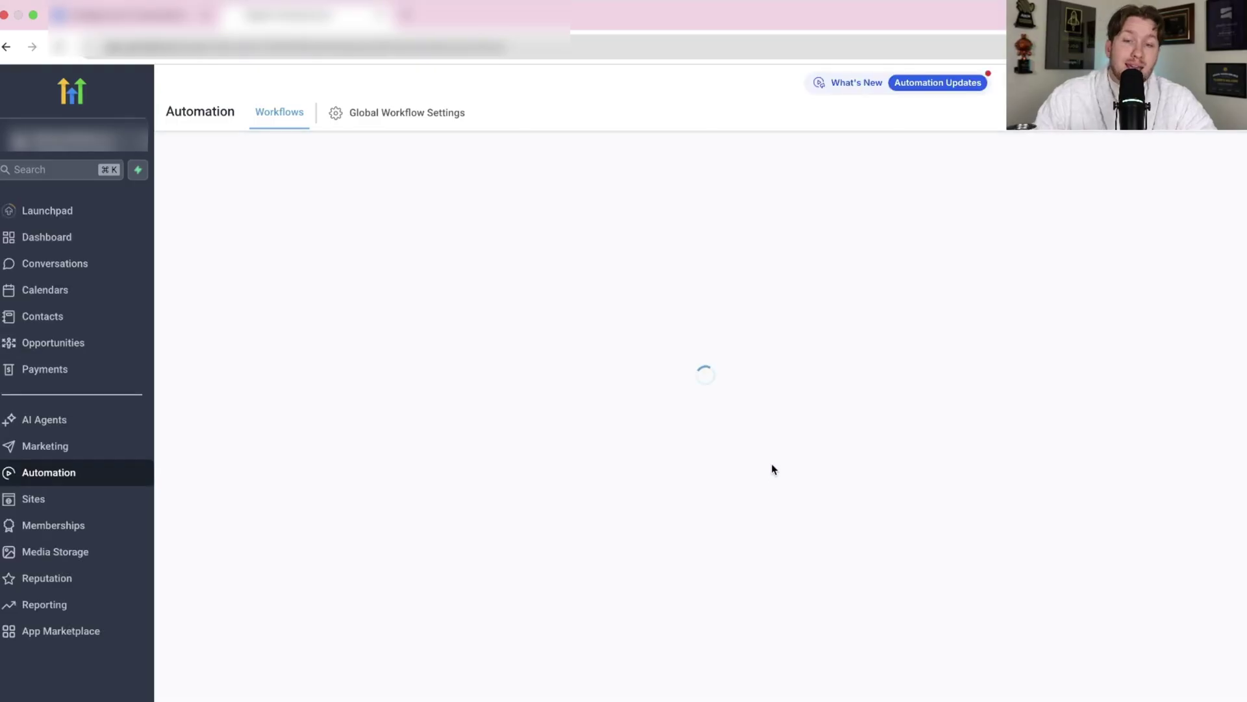
pyautogui.click(1010, 170)
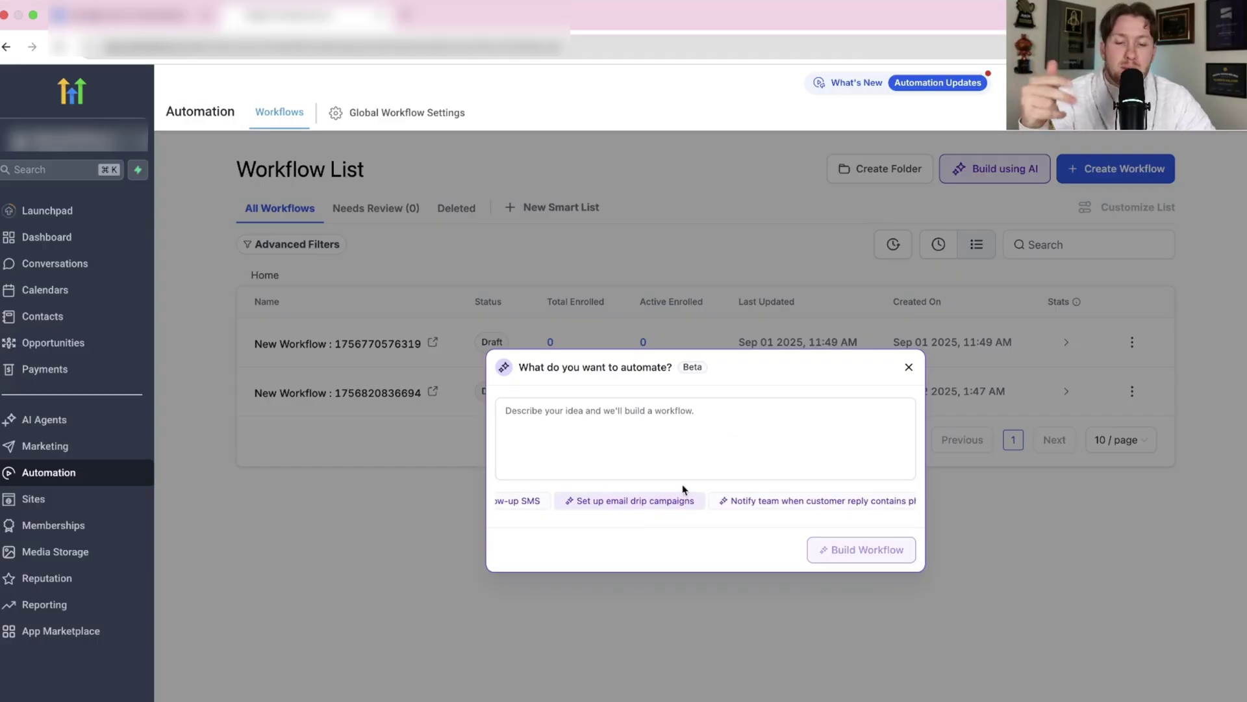
pyautogui.click(558, 508)
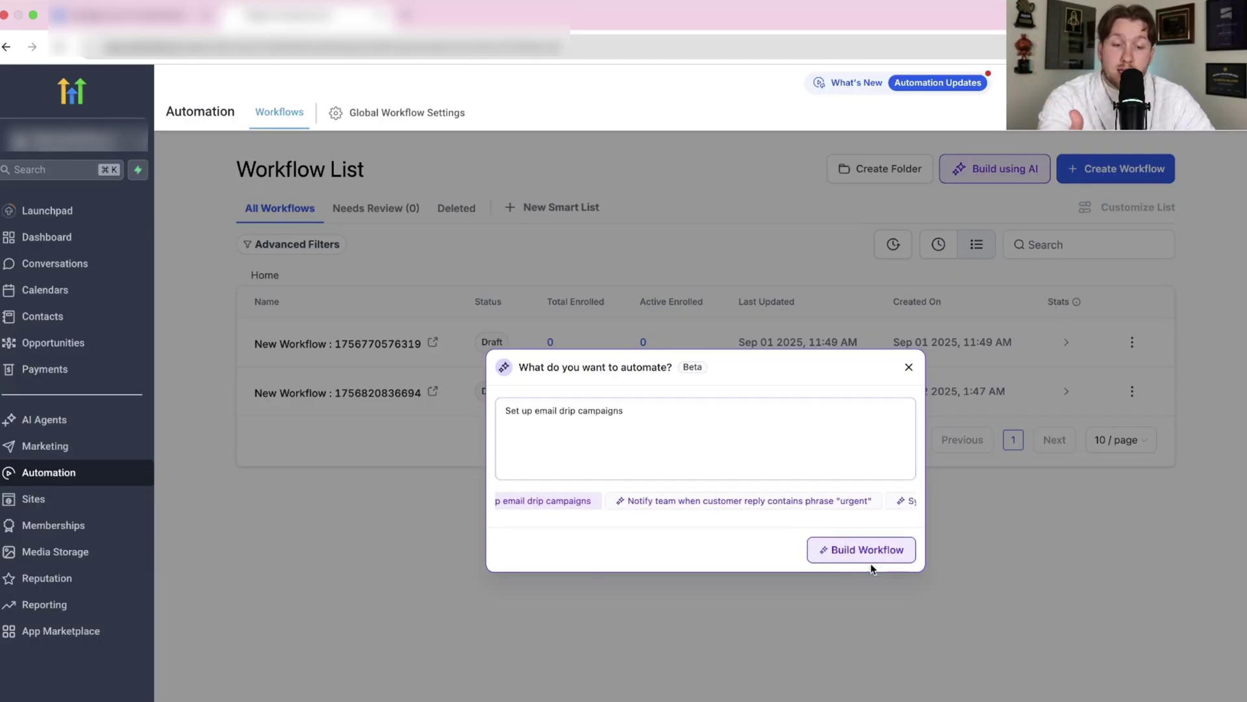
pyautogui.tripleClick(682, 408)
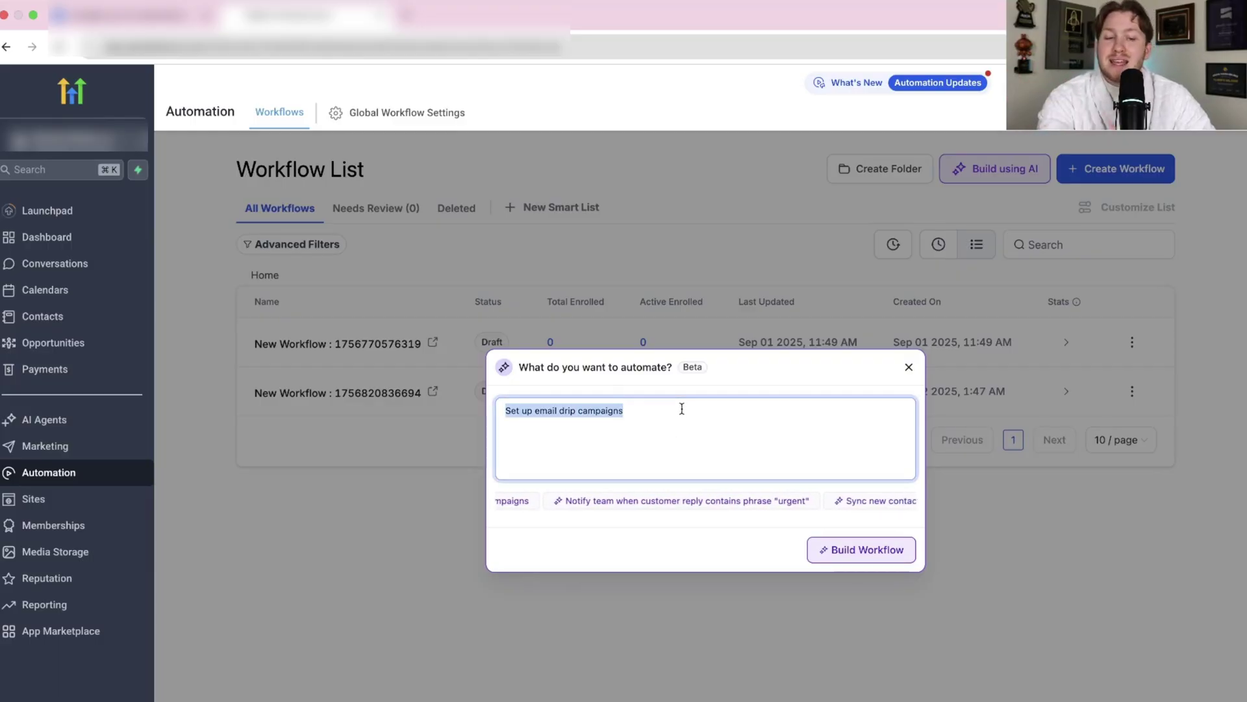
pyautogui.press('BackSpace')
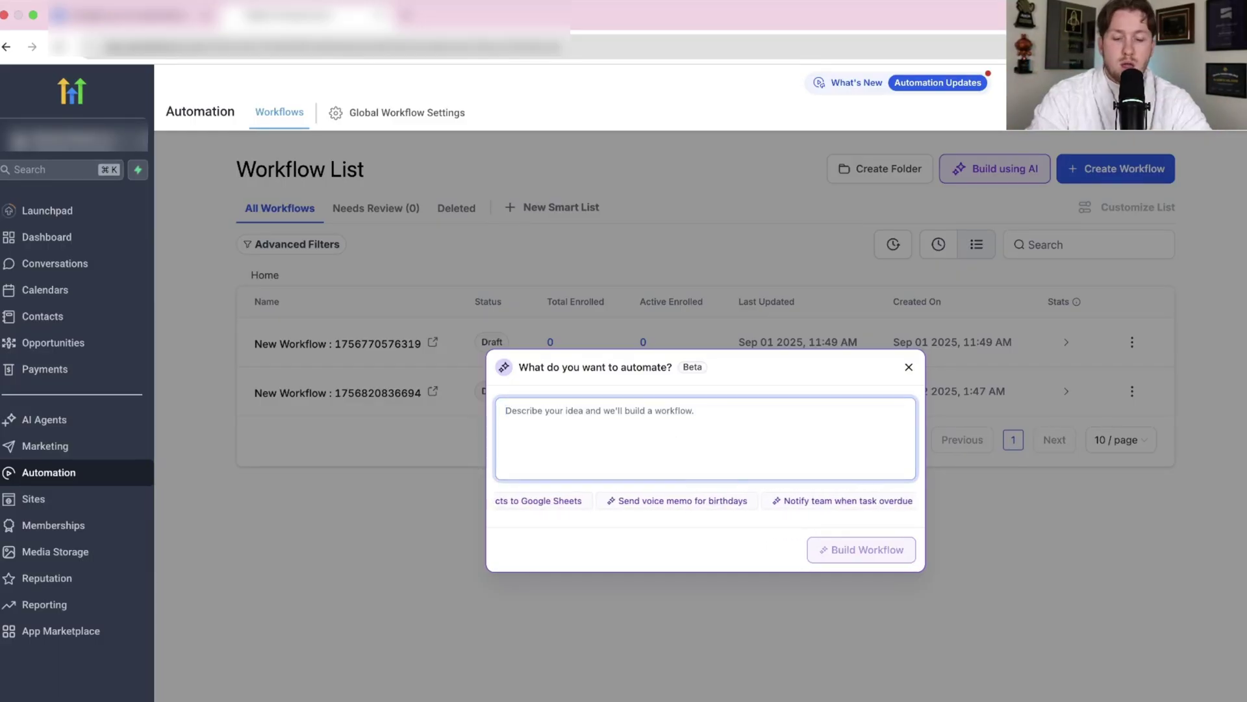
pyautogui.write('Send review ')
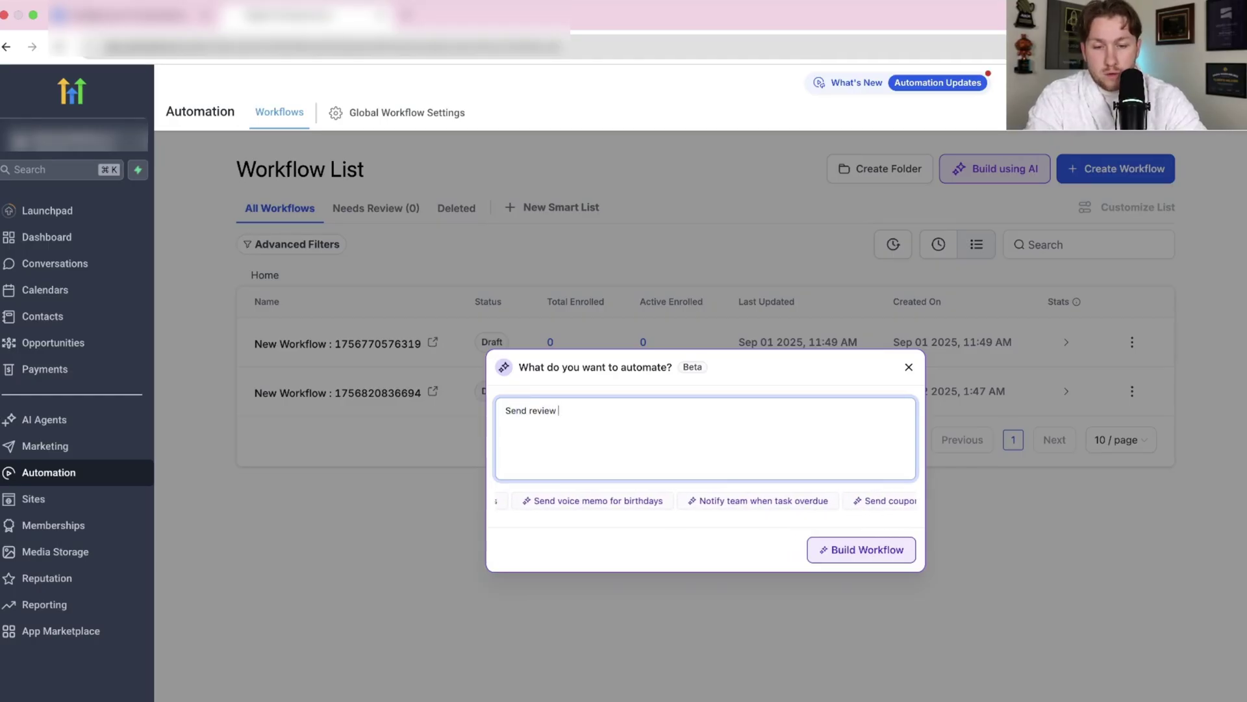
pyautogui.write('request on wh')
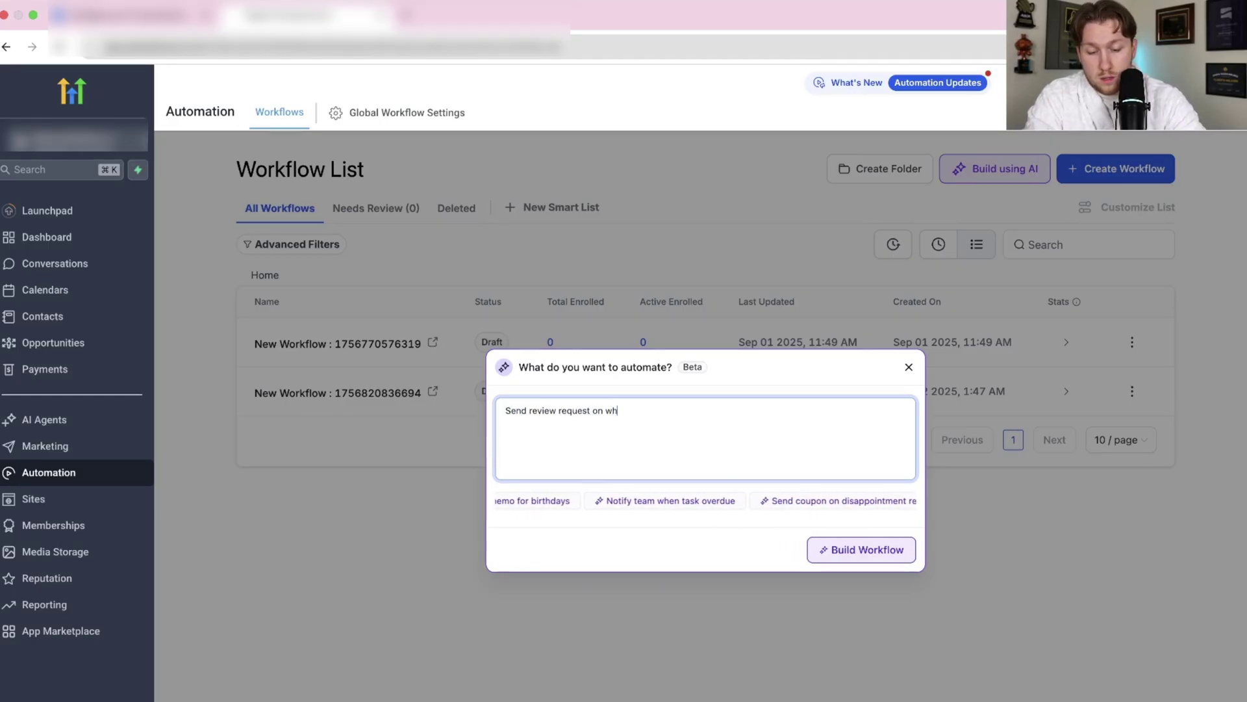
pyautogui.write('atsapp email sm')
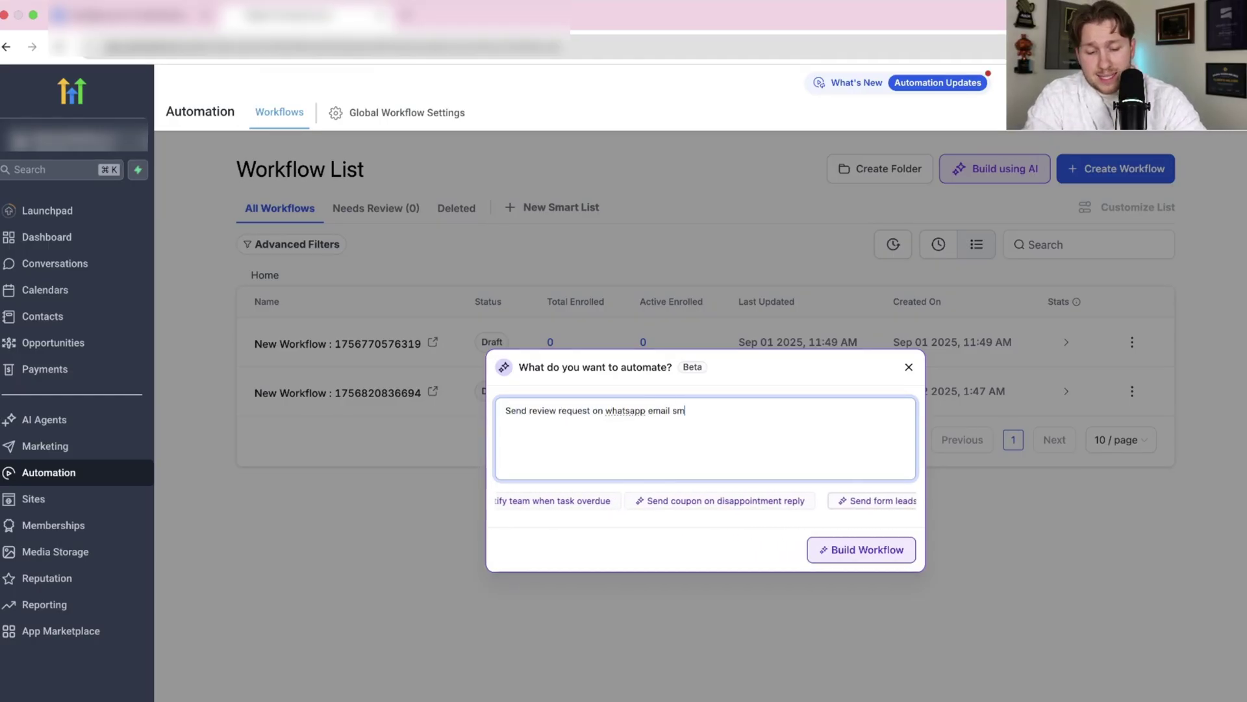
pyautogui.write('s wait 1')
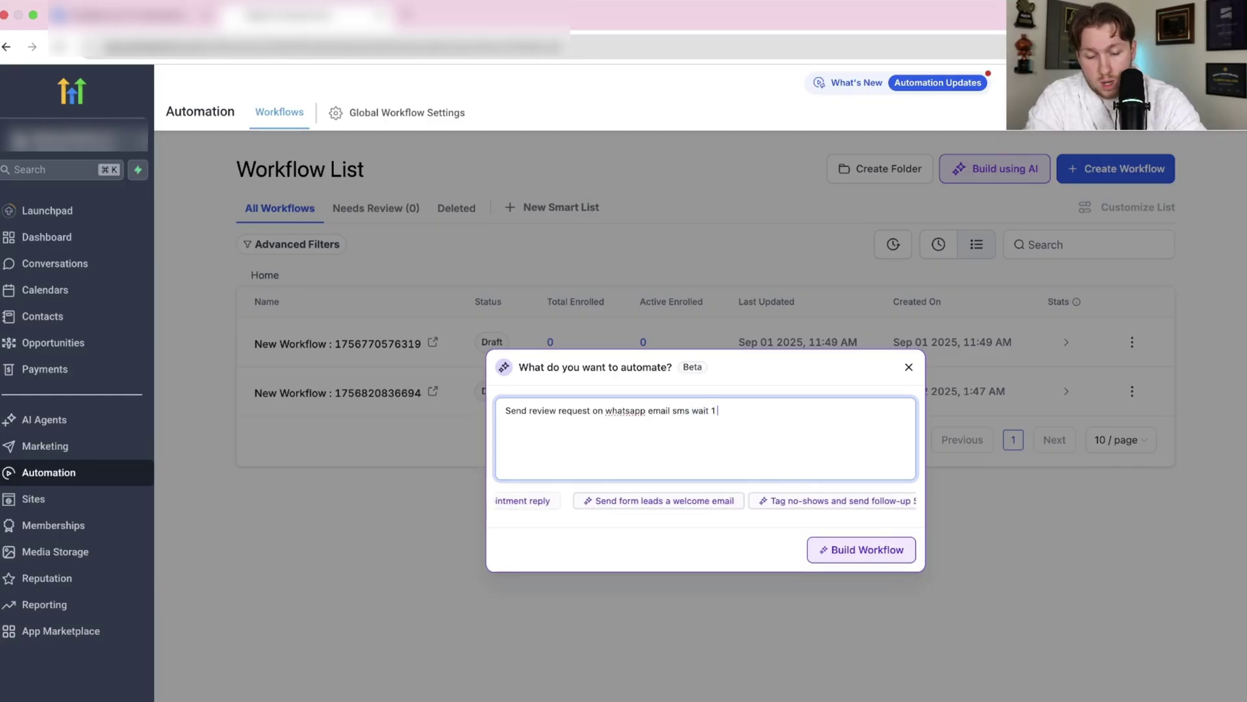
pyautogui.write(' hour then repe')
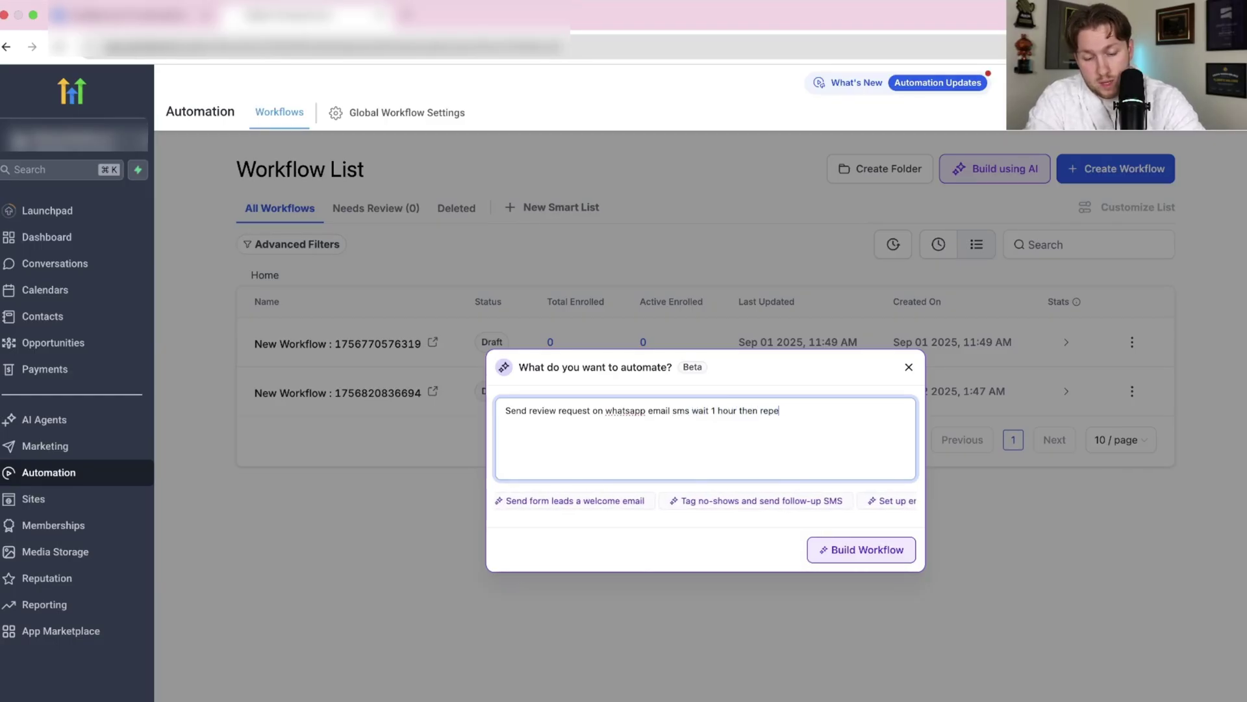
pyautogui.write('at')
pyautogui.click(843, 548)
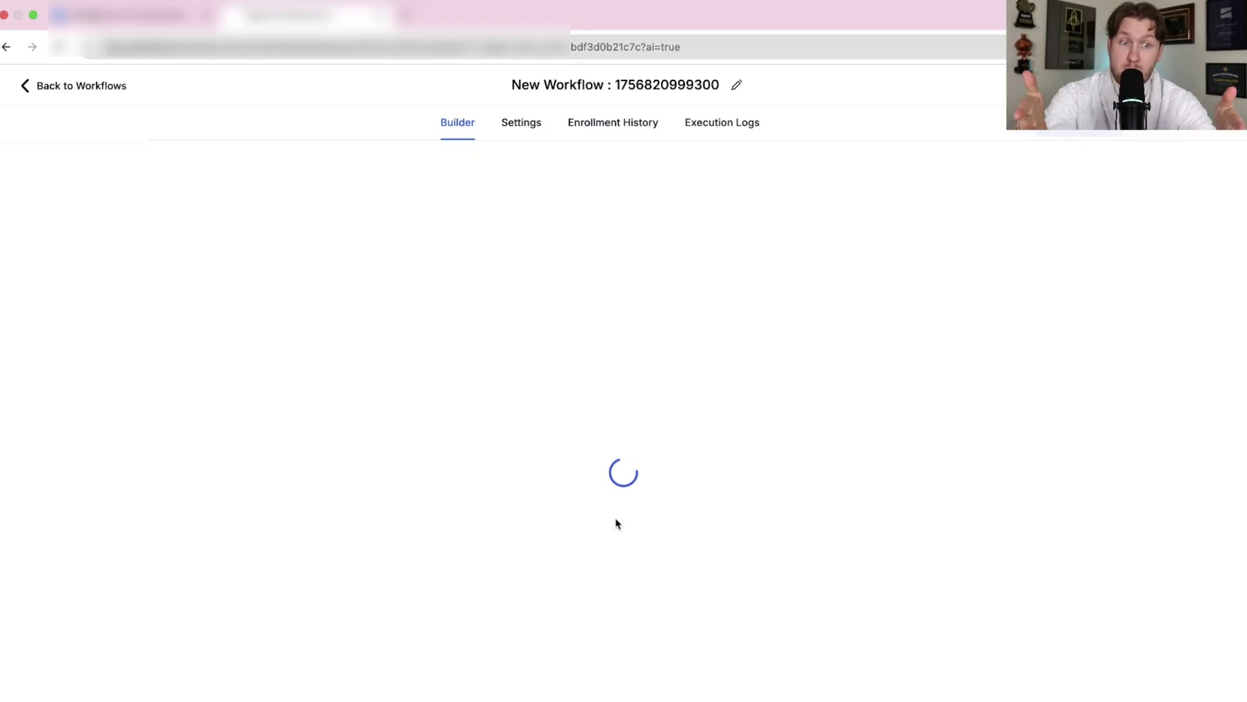
# Step: Pan through the review-request workflow down to Repeat Workflow and inspect the email review request step's settings
pyautogui.scroll(-2, 422, 362)
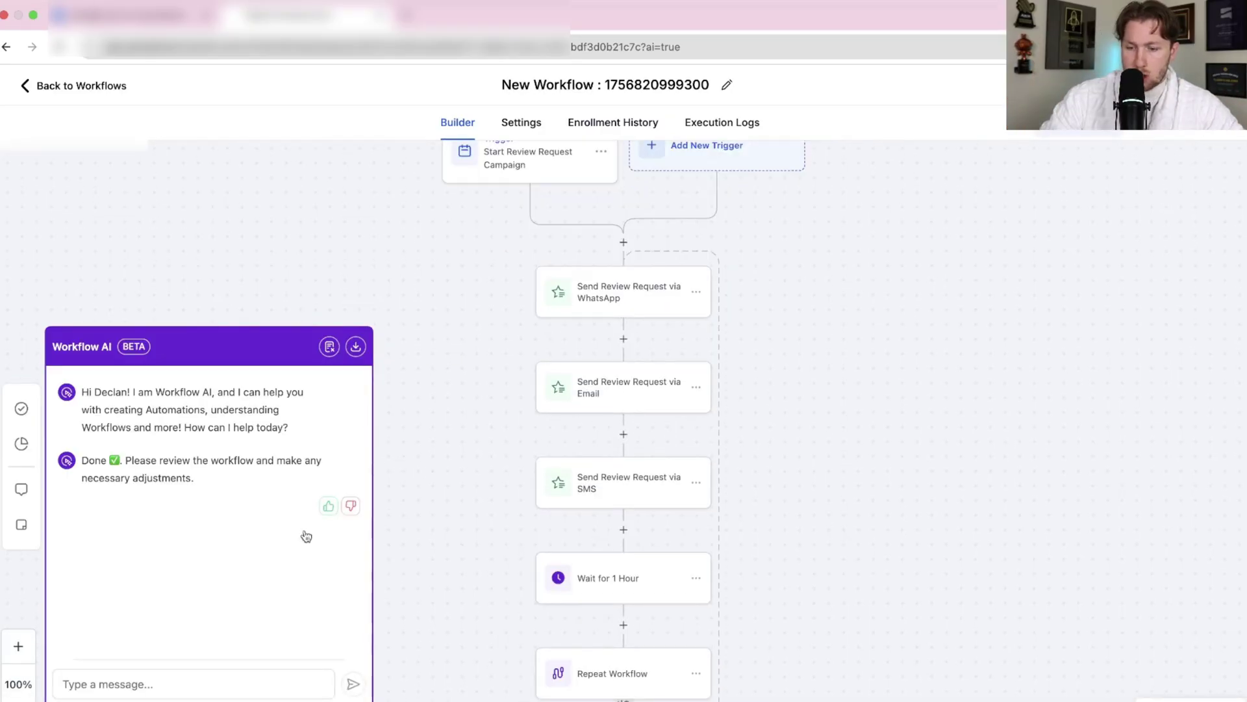
pyautogui.scroll(1, 537, 295)
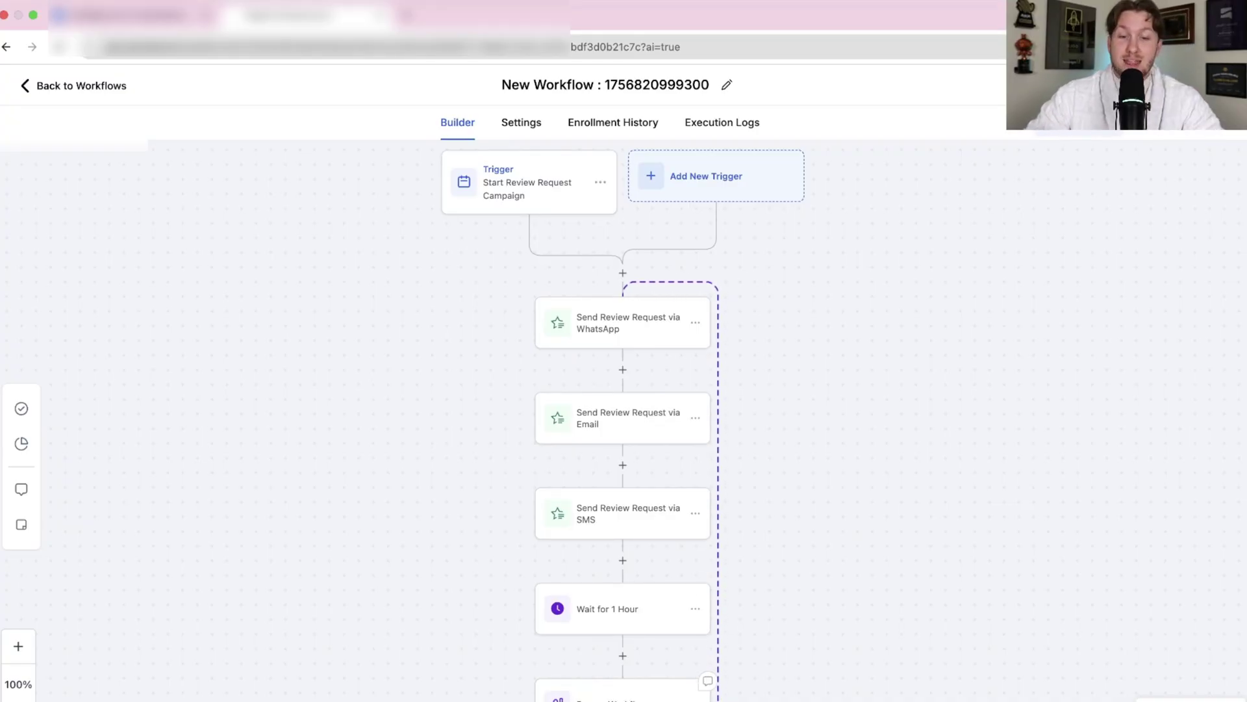
pyautogui.moveTo(878, 547); pyautogui.dragTo(877, 451)
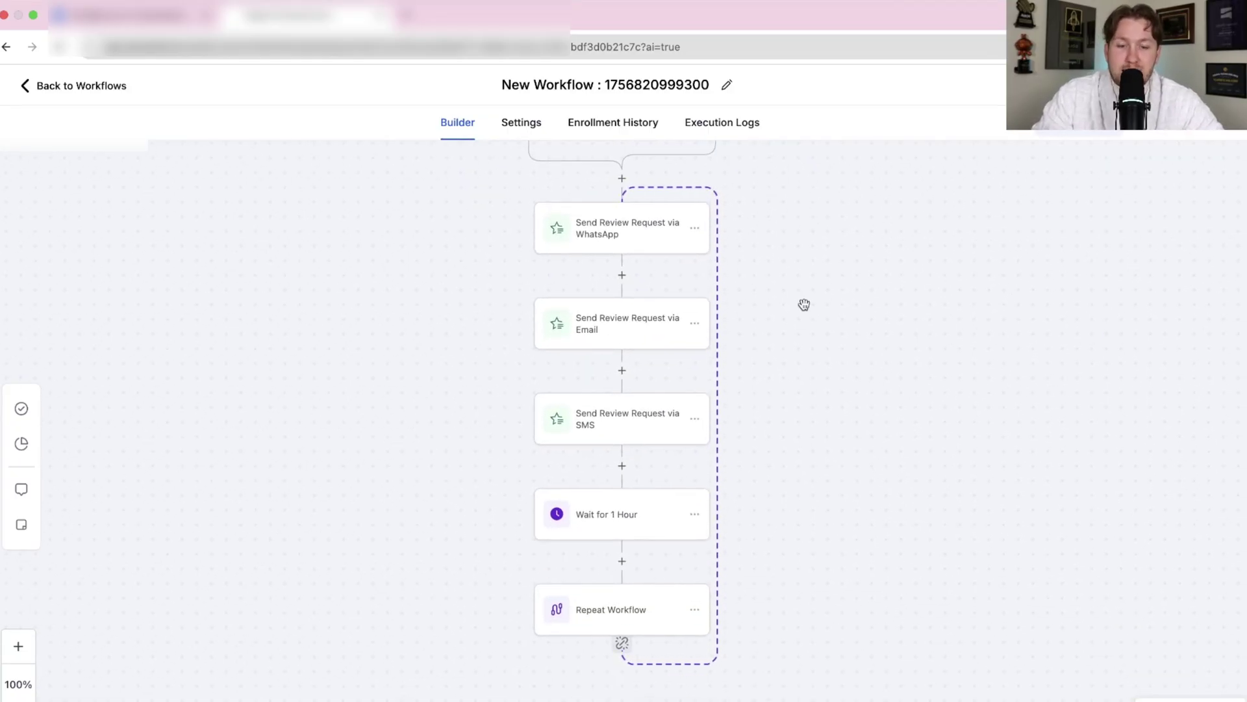
pyautogui.scroll(4, 835, 420)
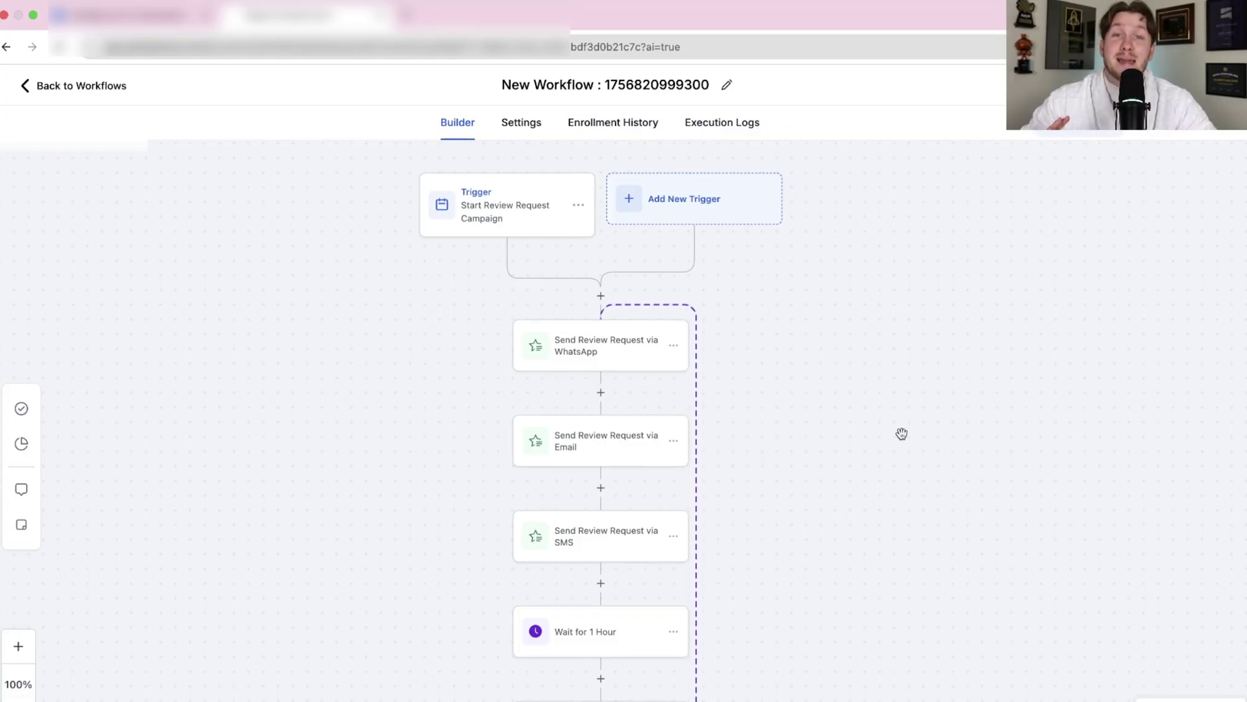
pyautogui.scroll(-5, 864, 412)
pyautogui.scroll(4, 864, 412)
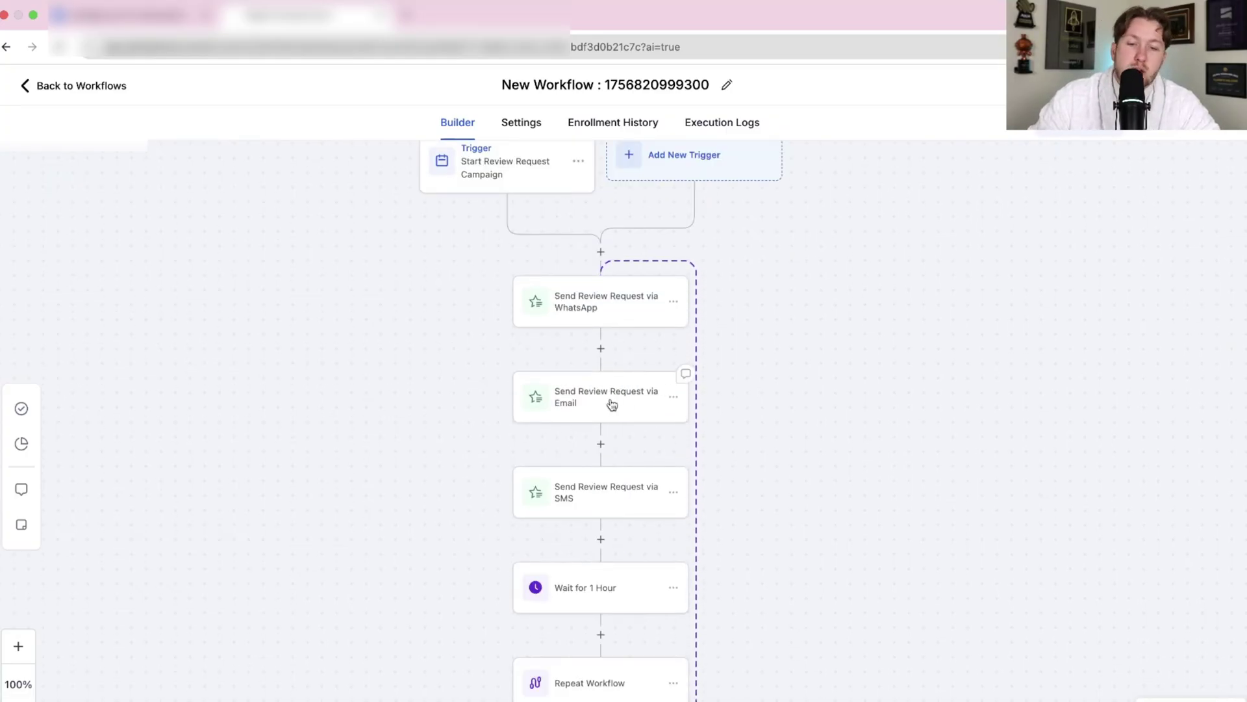
pyautogui.click(612, 405)
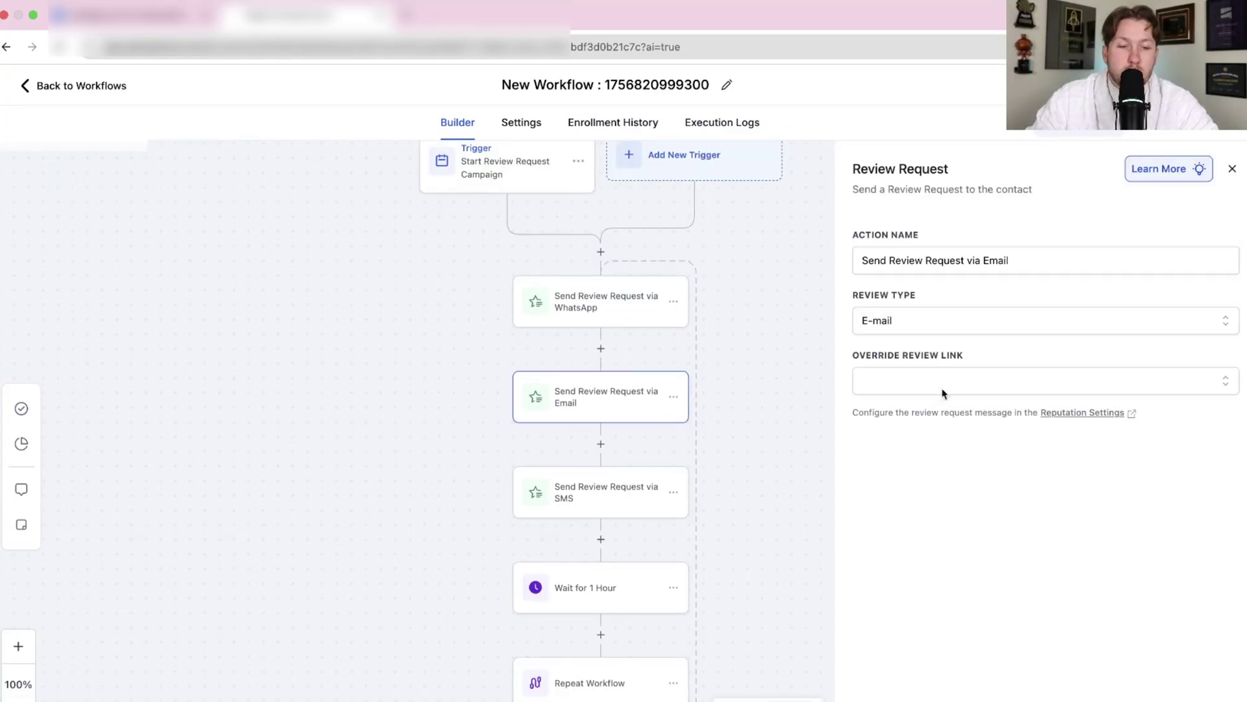
pyautogui.click(1232, 169)
pyautogui.moveTo(969, 368); pyautogui.dragTo(977, 392)
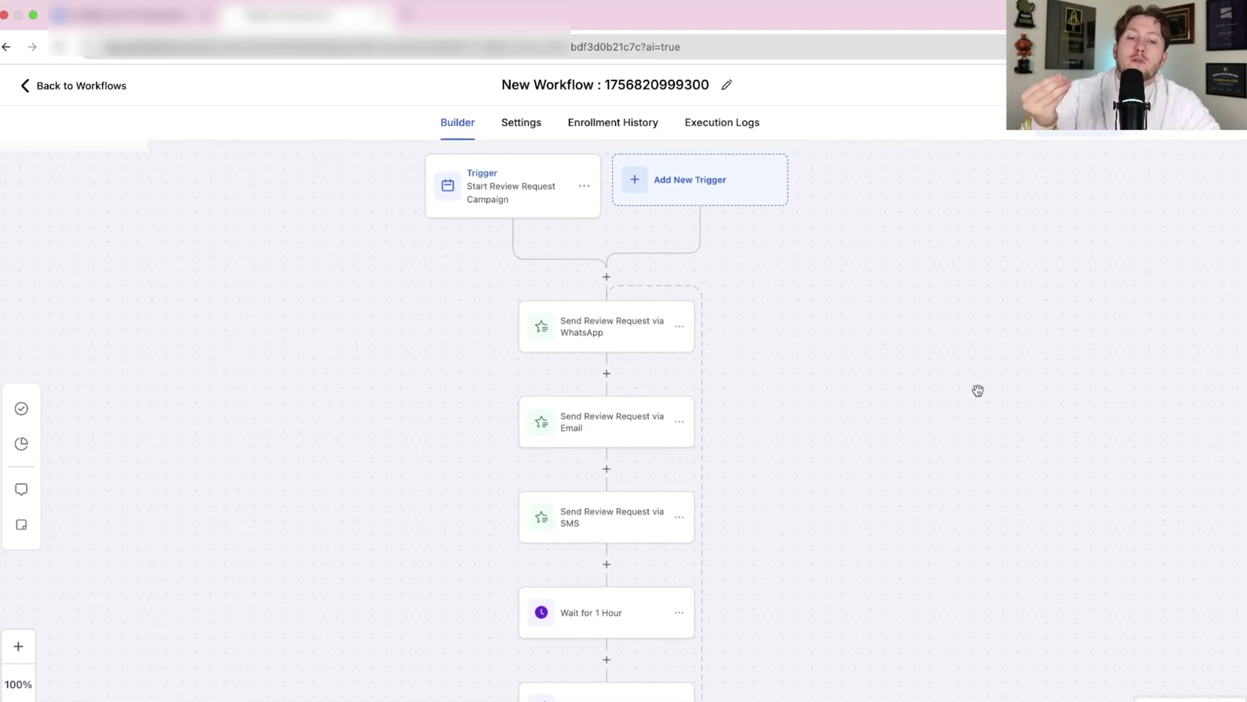
# Step: Return to the workflow list discarding unsaved changes, then dismiss the Build using AI prompt
pyautogui.click(83, 84)
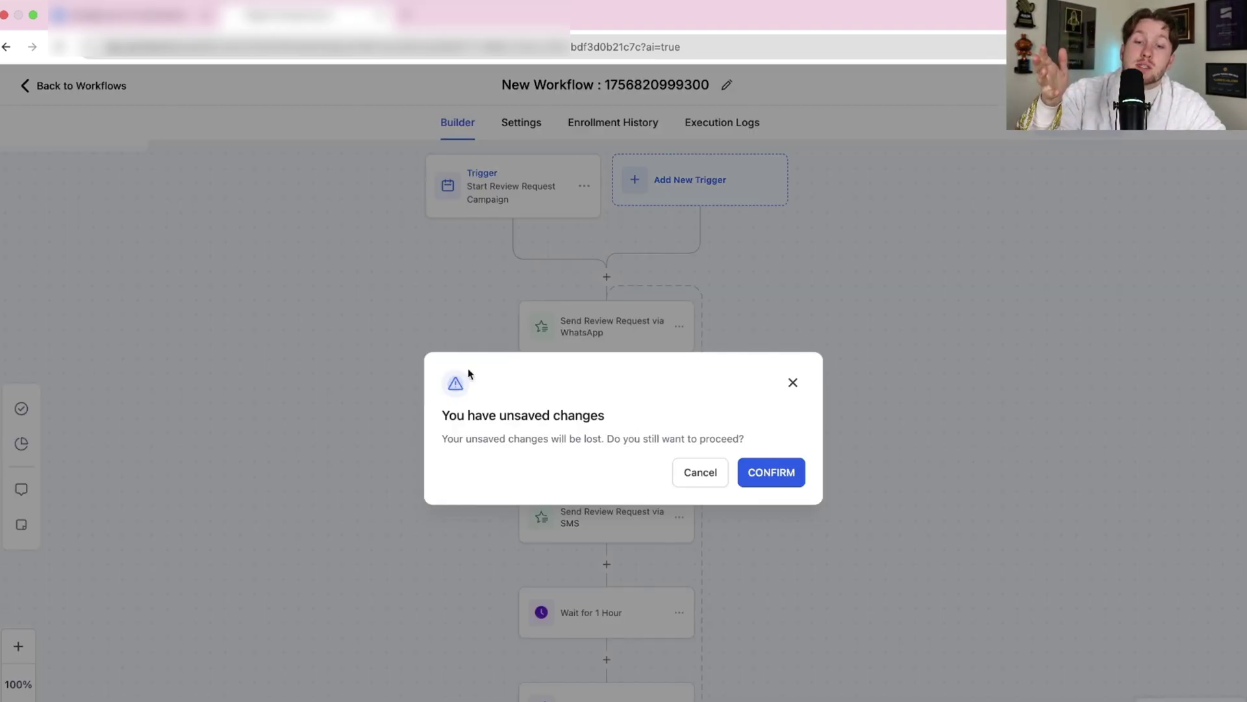
pyautogui.click(743, 478)
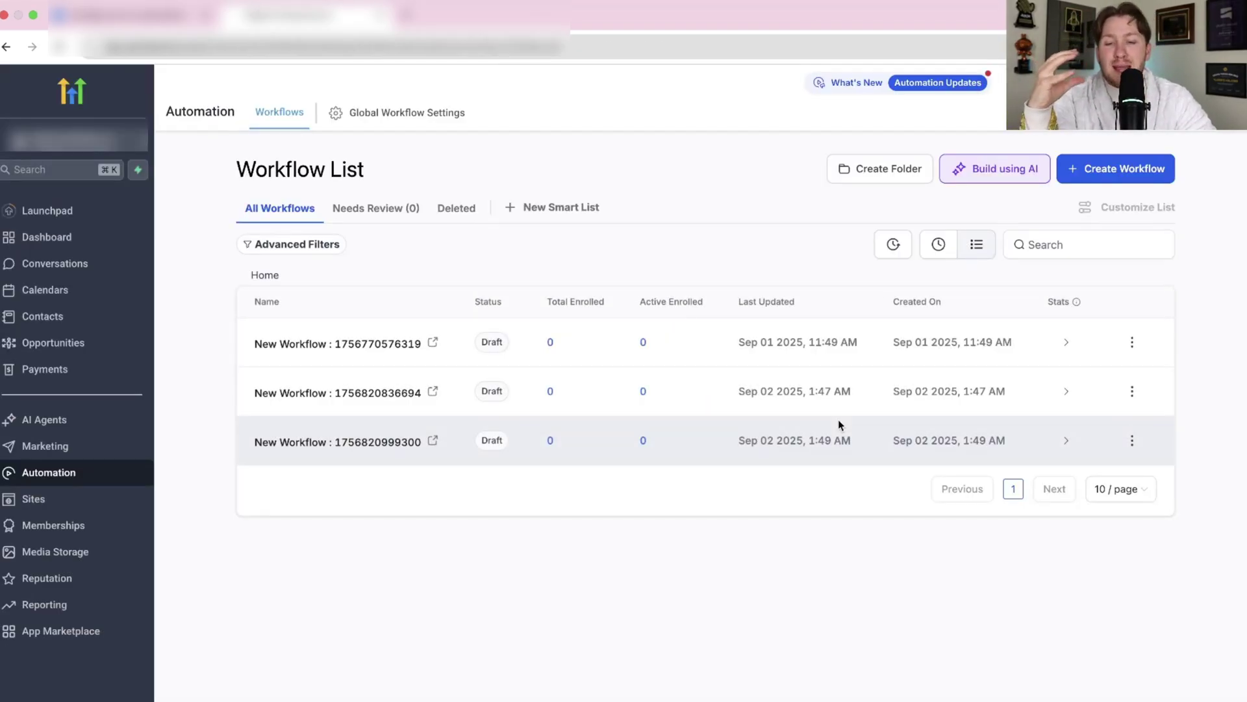
pyautogui.click(994, 168)
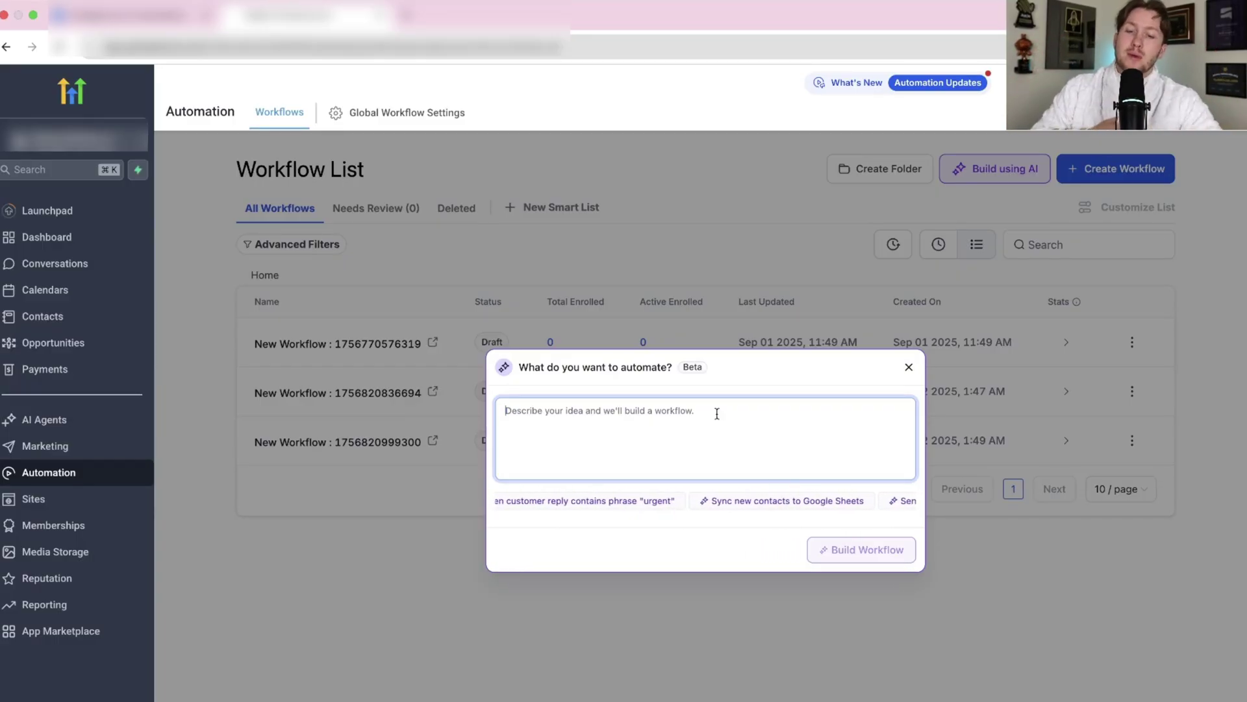
pyautogui.click(909, 367)
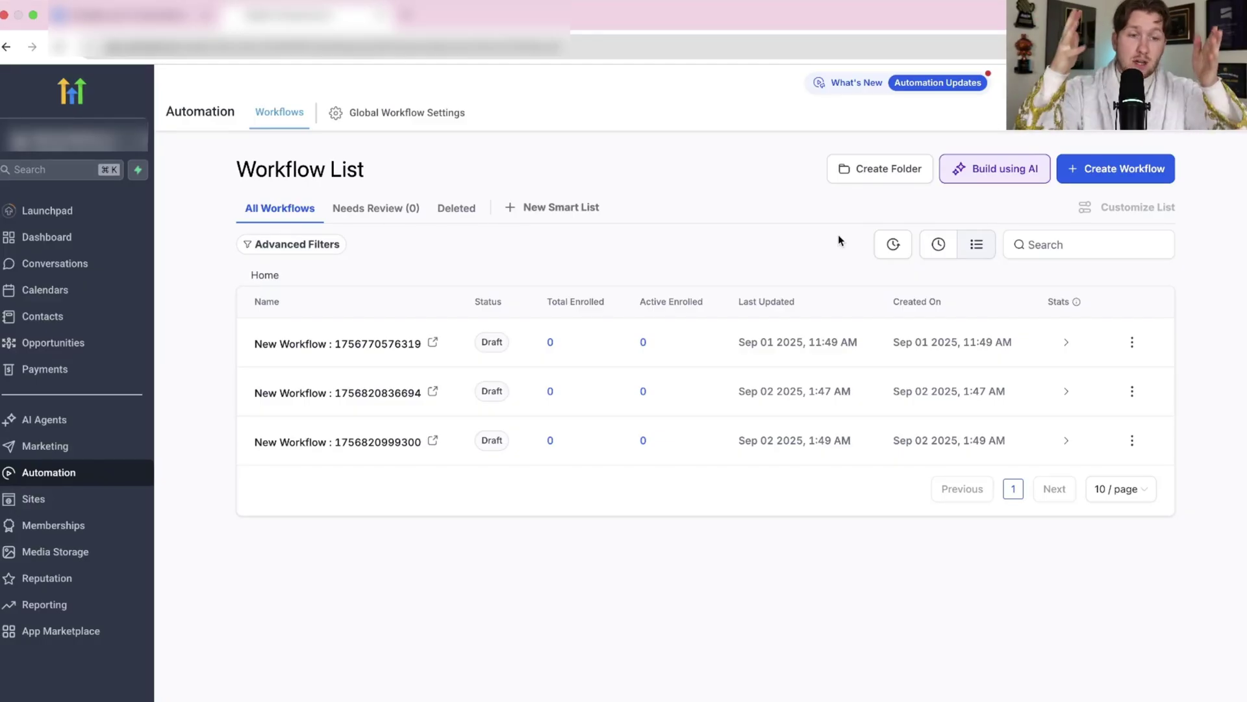
pyautogui.click(376, 393)
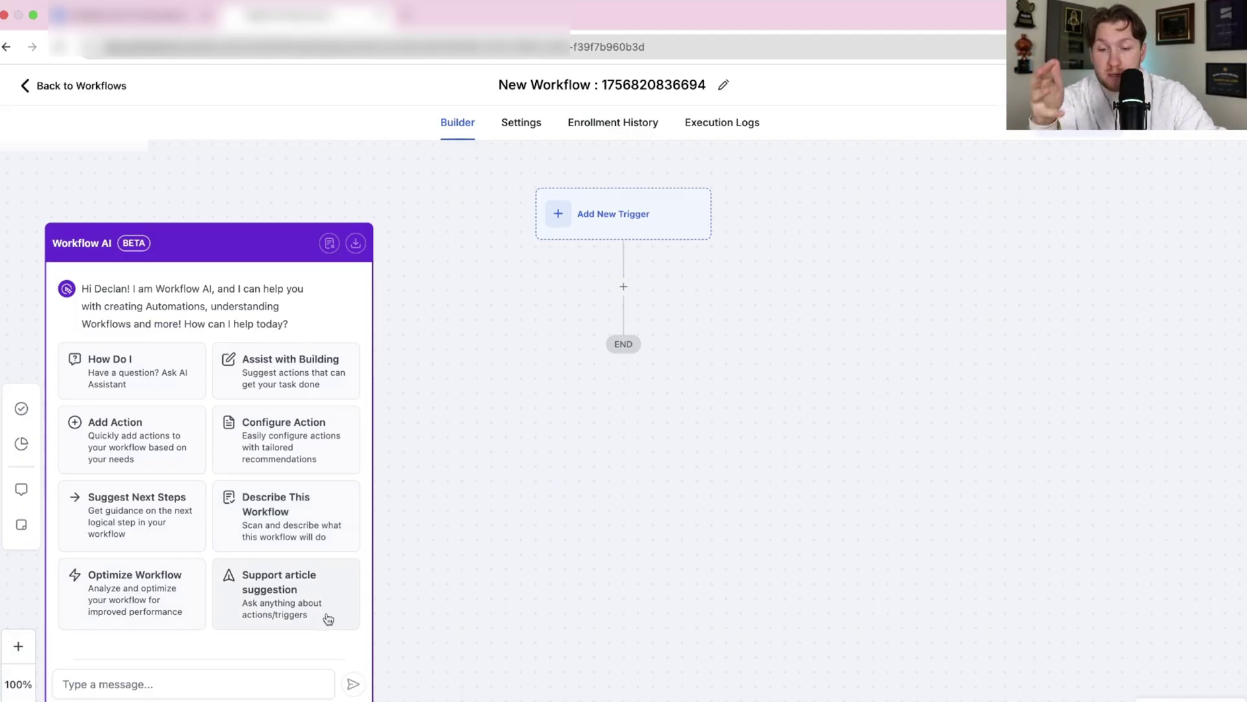
pyautogui.click(231, 684)
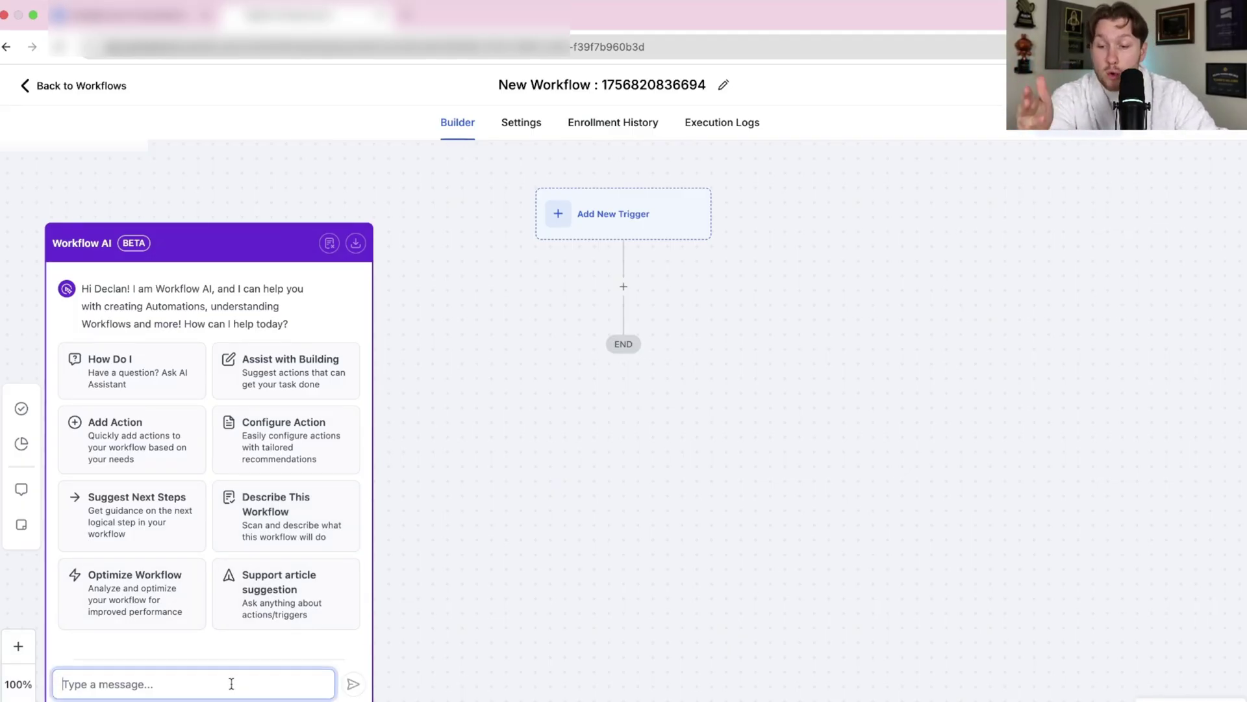
pyautogui.write('how do i')
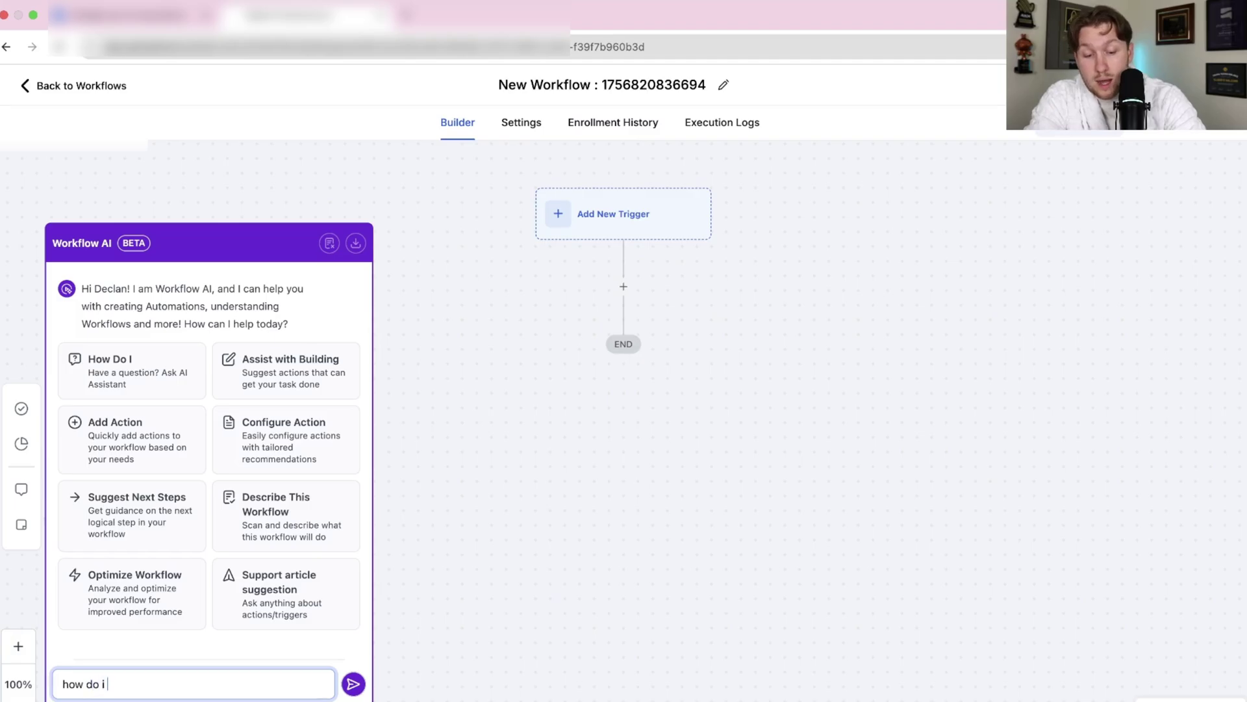
pyautogui.write(' make this better')
pyautogui.press('Return')
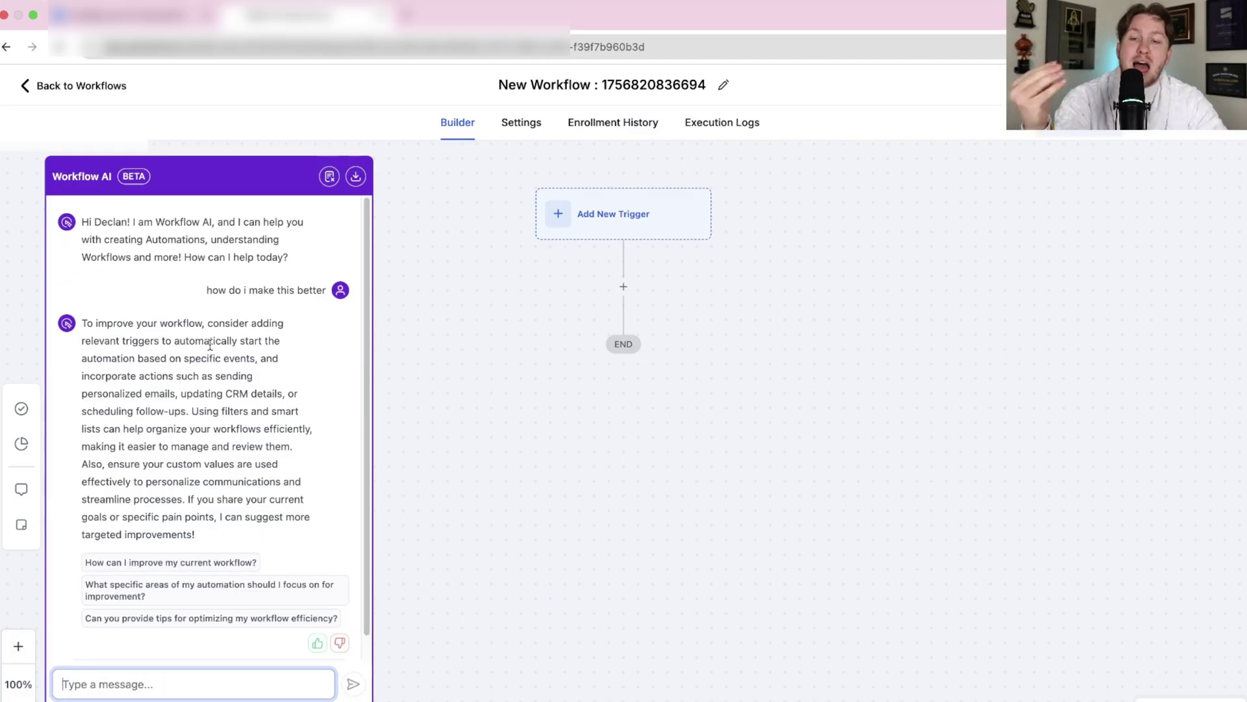
pyautogui.scroll(-1, 265, 430)
pyautogui.scroll(1, 305, 366)
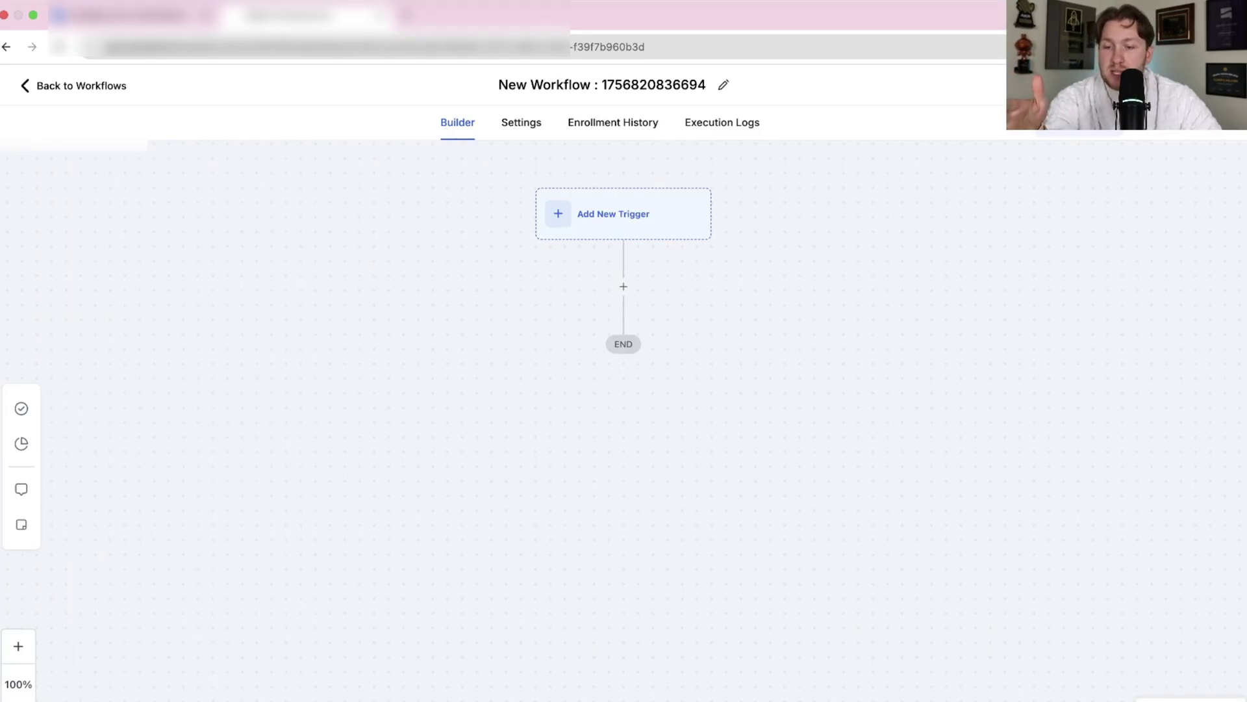
# Step: Reset and close the Workflow AI chat, then go back to the workflow list
pyautogui.click(331, 177)
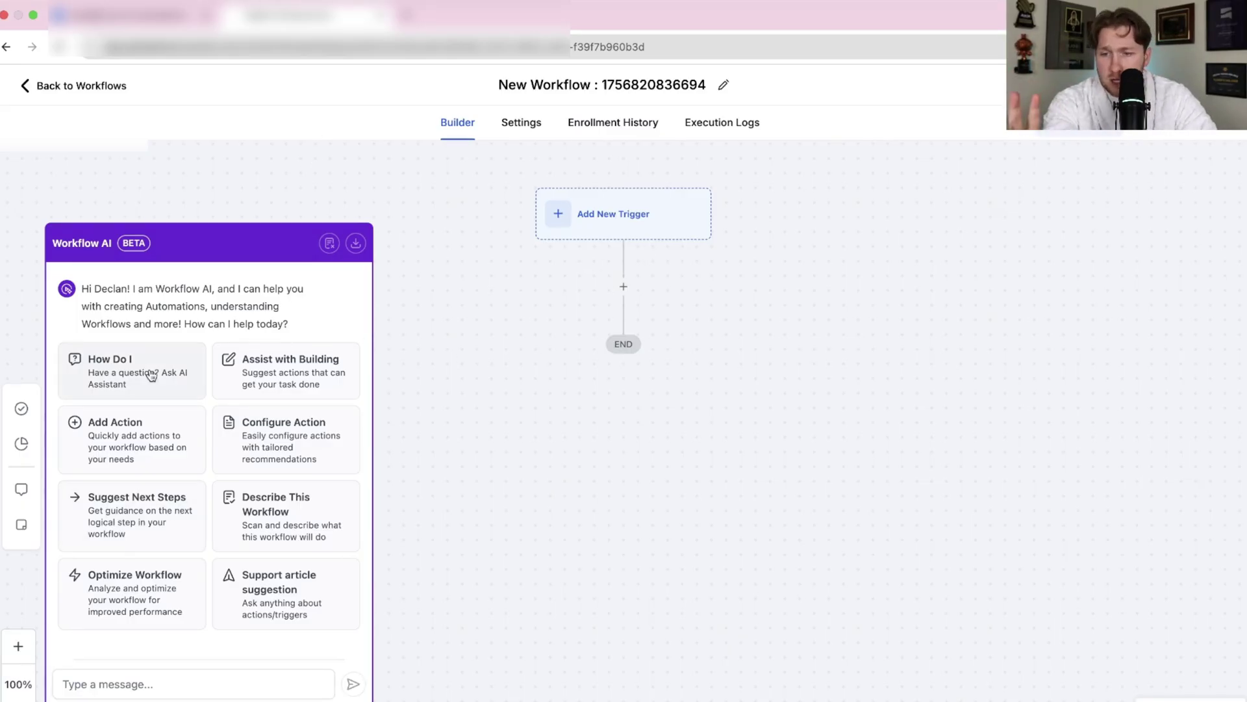
pyautogui.click(22, 489)
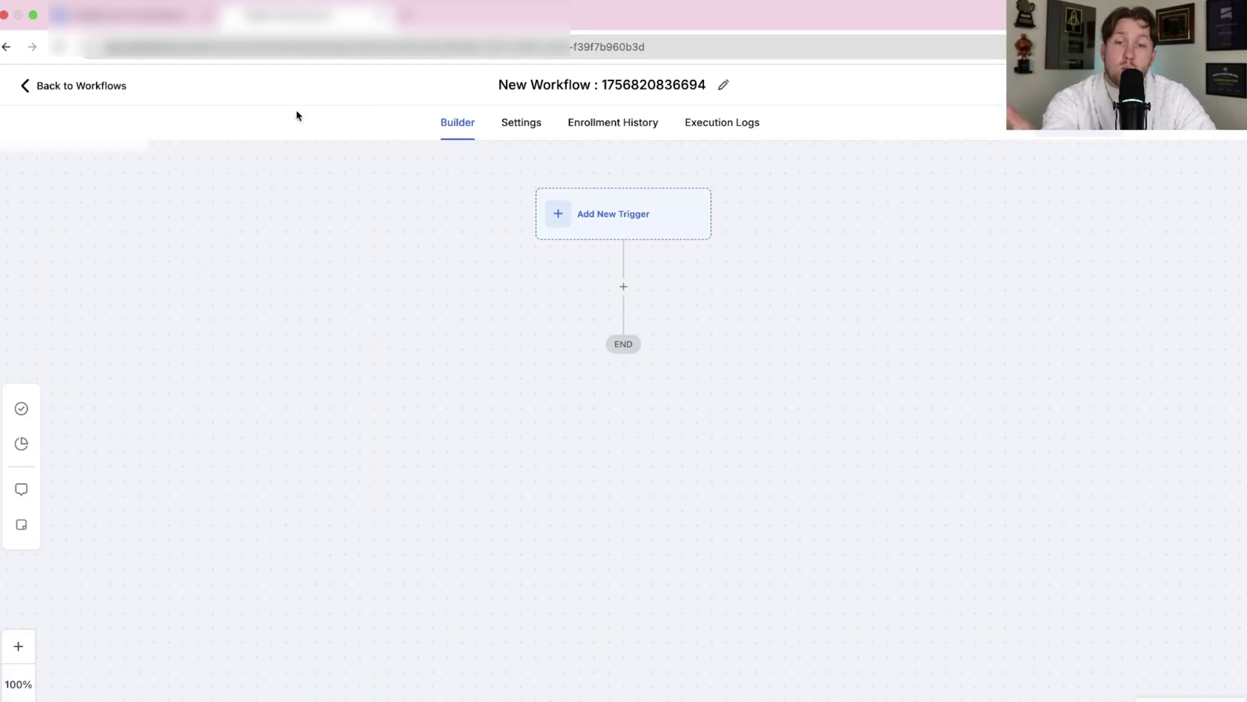
pyautogui.click(111, 86)
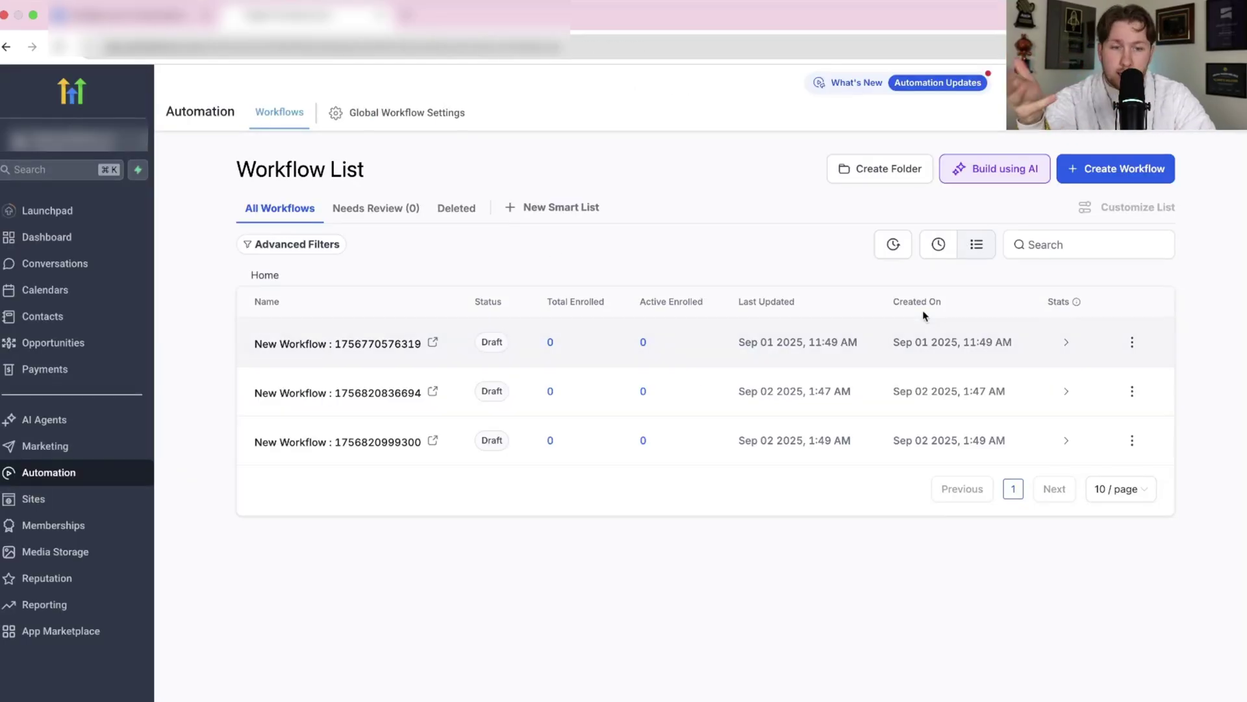
pyautogui.click(995, 166)
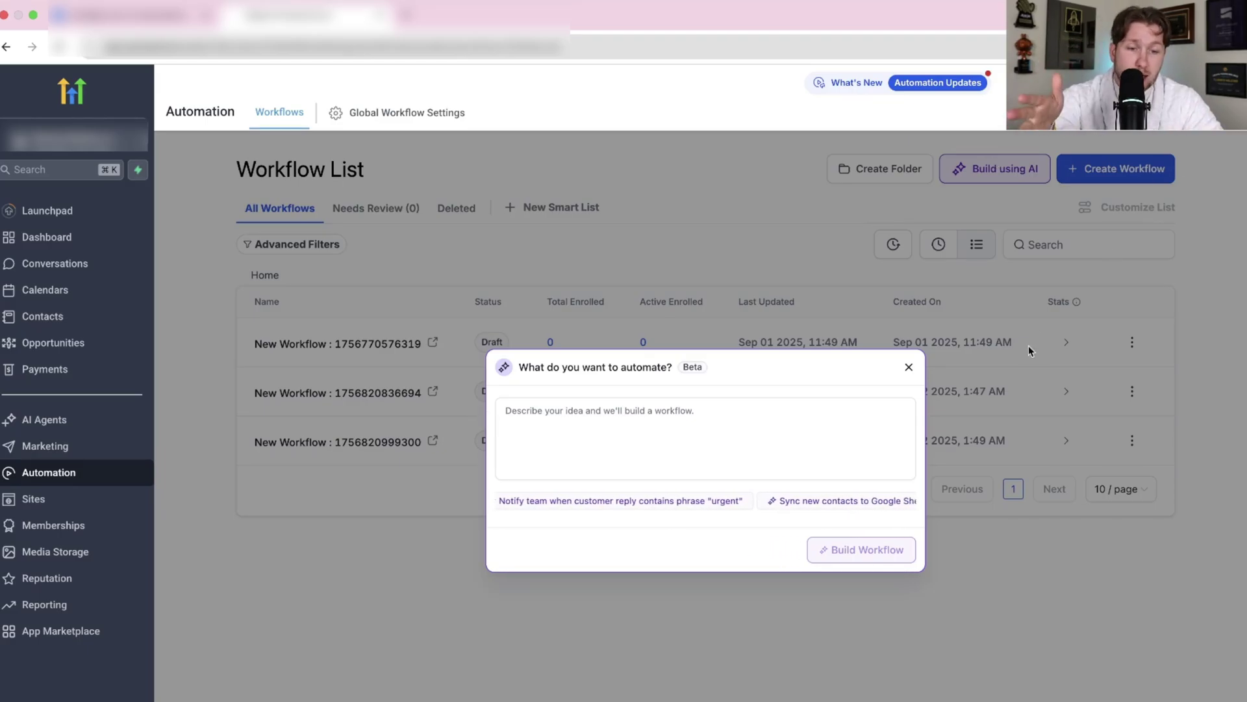
pyautogui.click(908, 369)
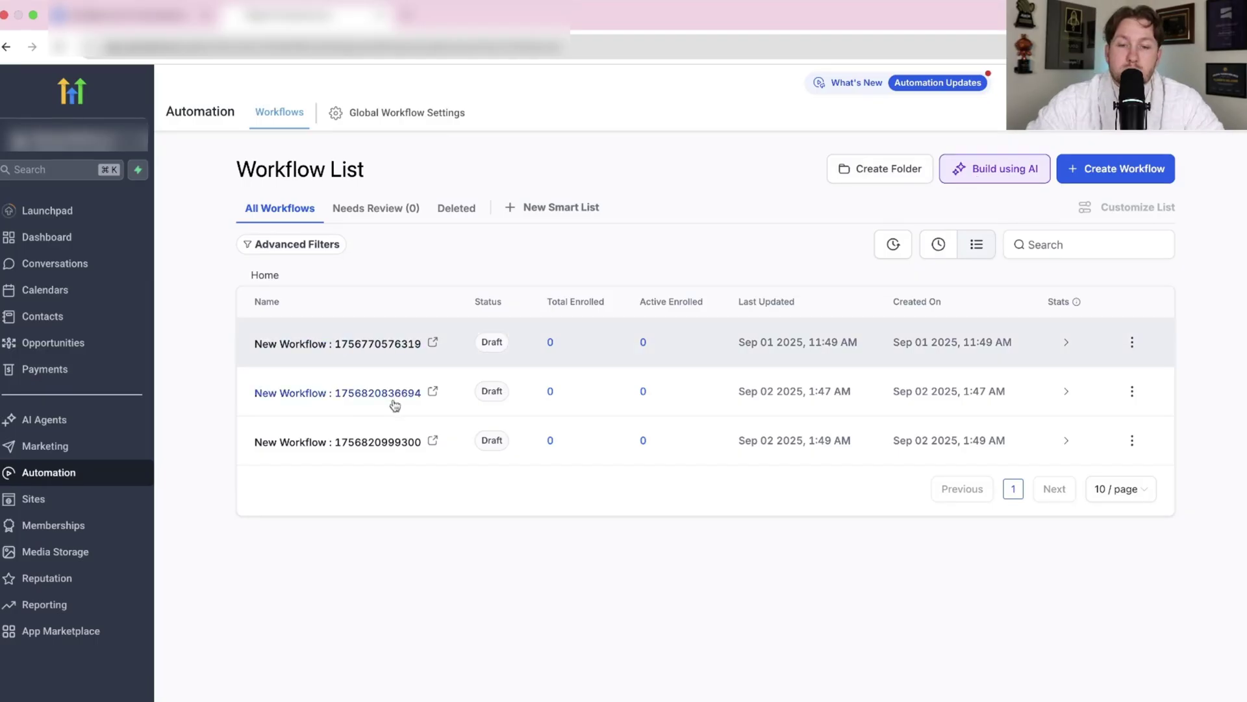
pyautogui.click(404, 348)
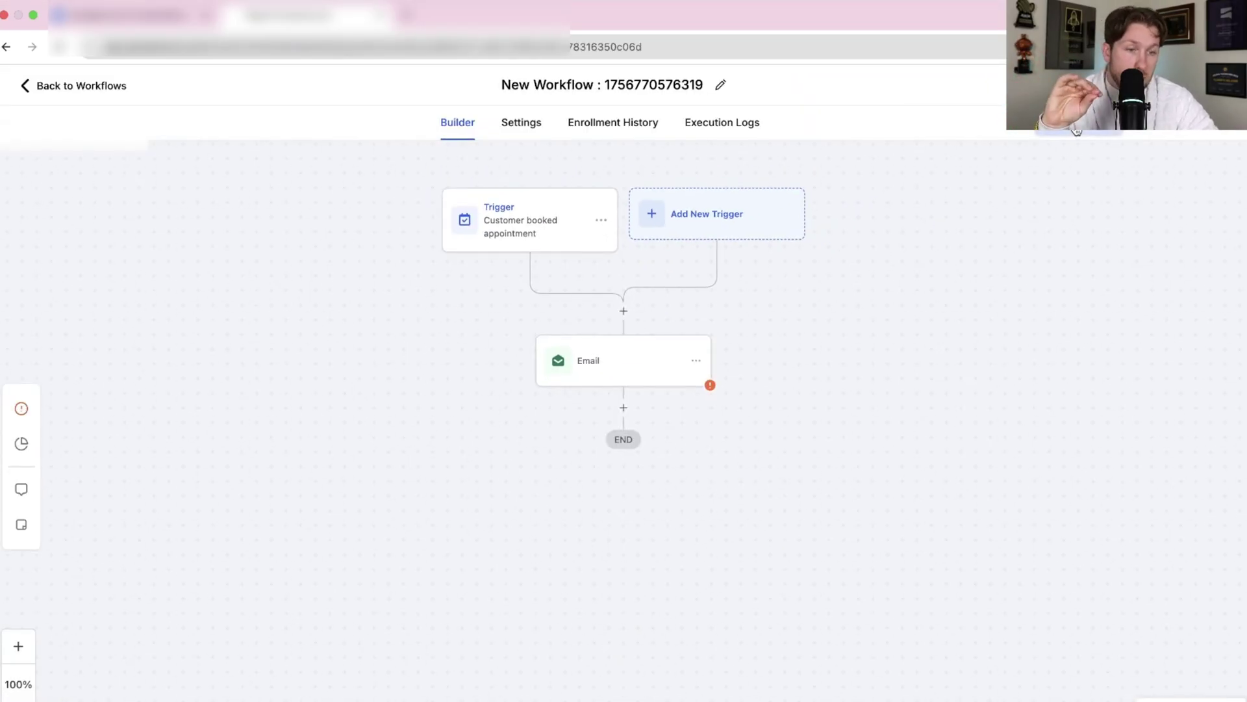
pyautogui.click(1078, 85)
pyautogui.click(1228, 169)
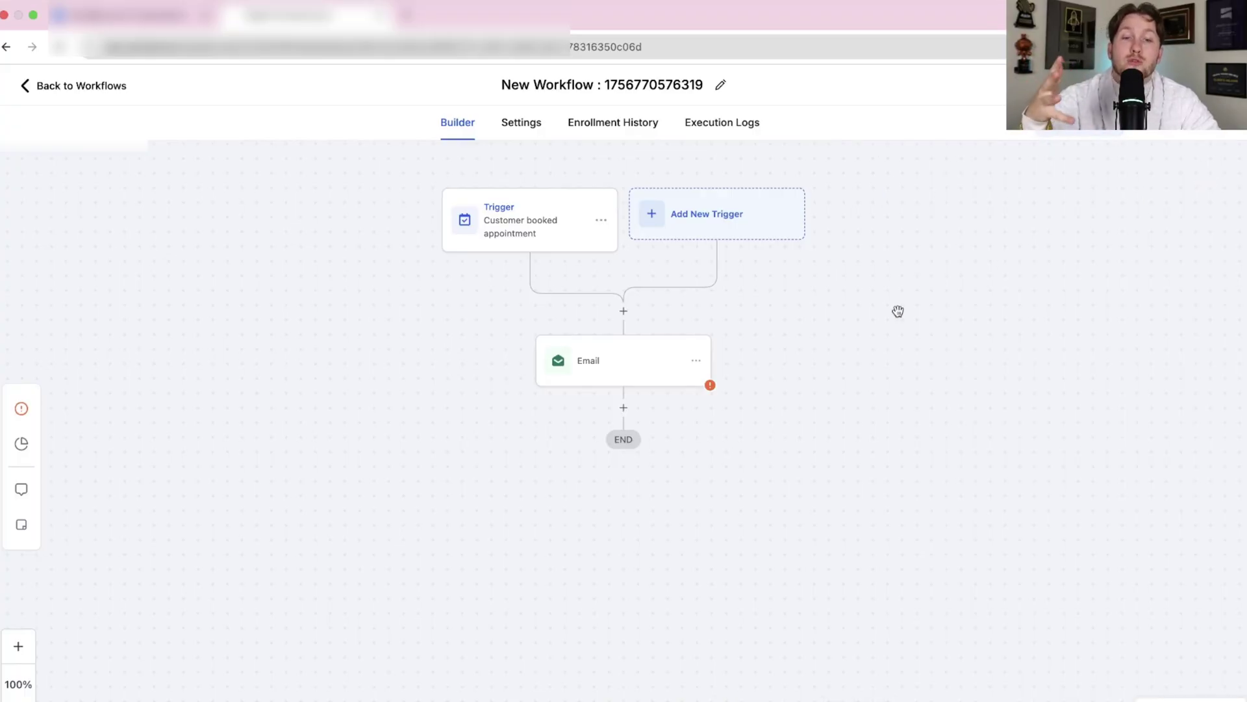
pyautogui.click(22, 489)
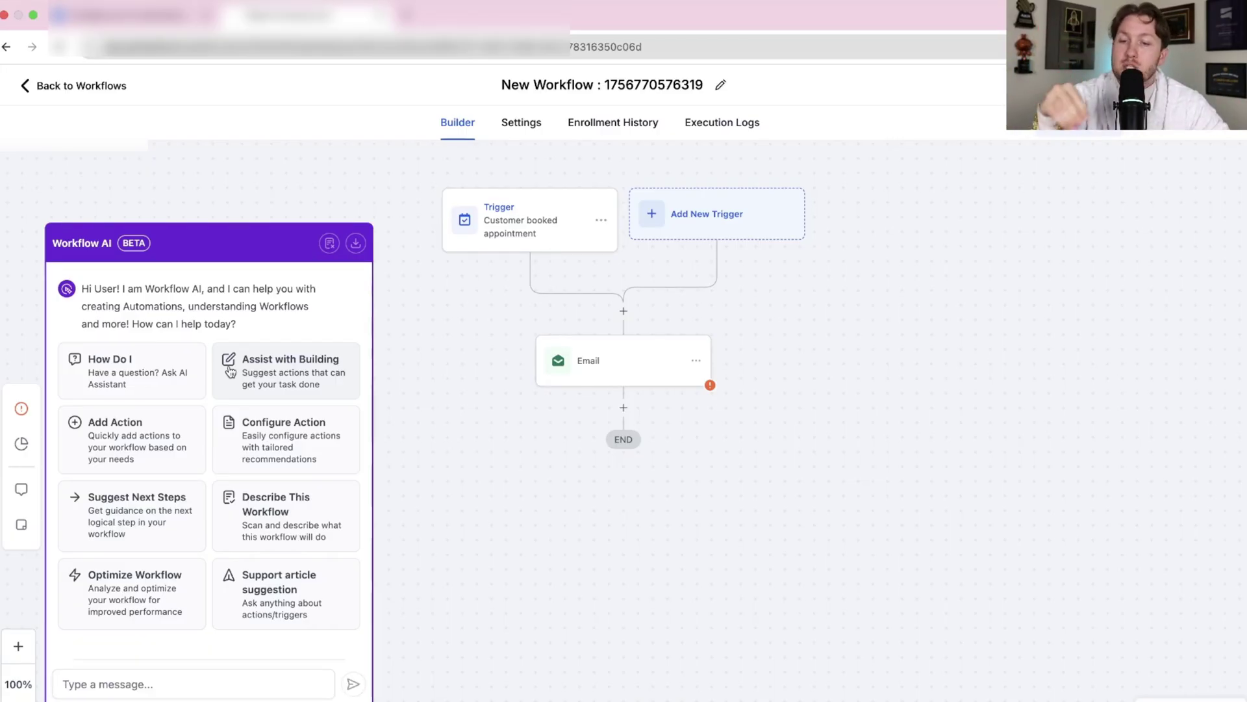
# Step: Go back from the booked-appointment workflow to the Workflow List
pyautogui.click(105, 98)
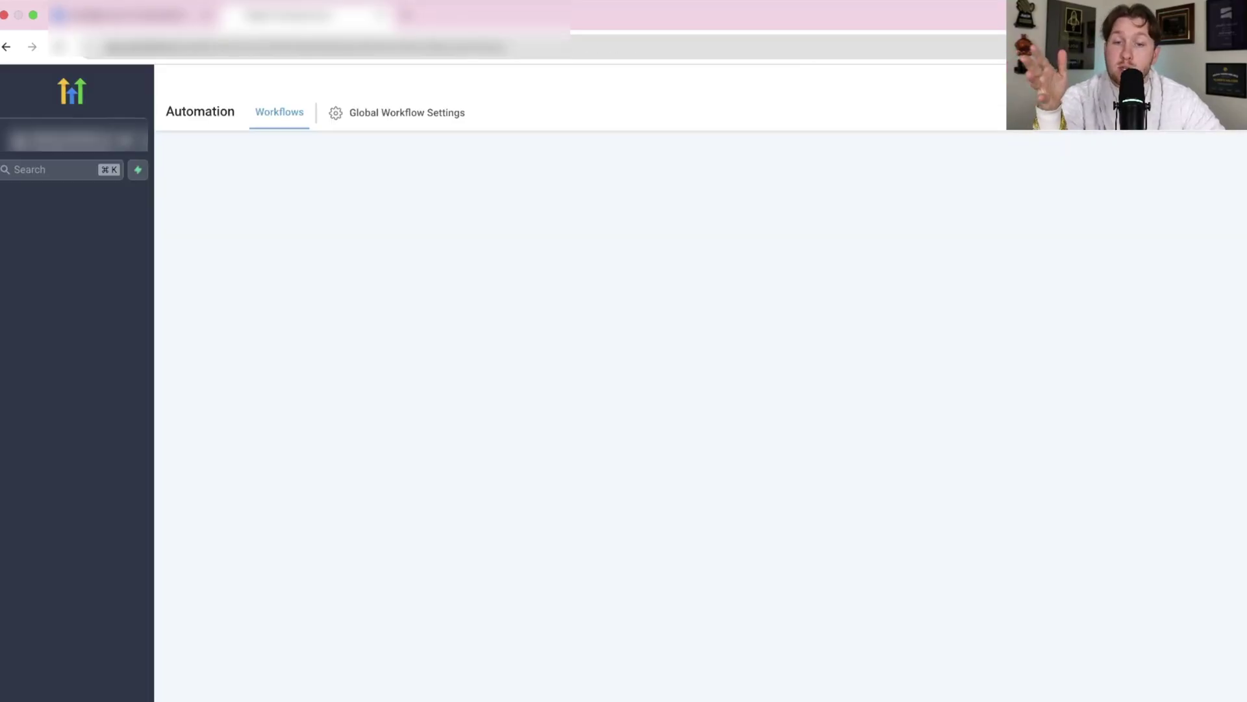